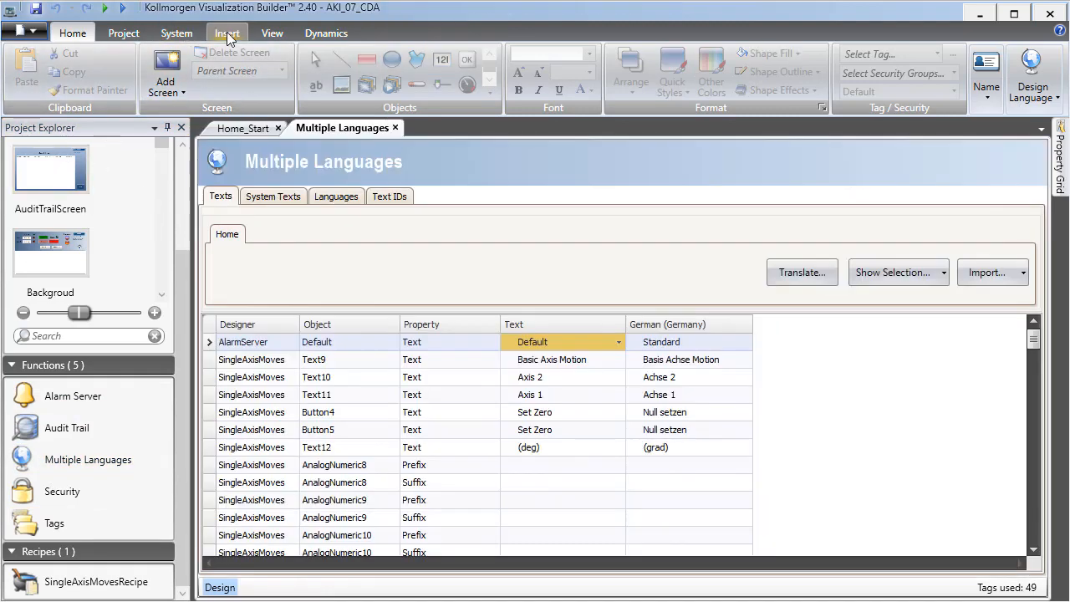
Examine the available window and function options, and the list of project texts with their German translations.
click(270, 33)
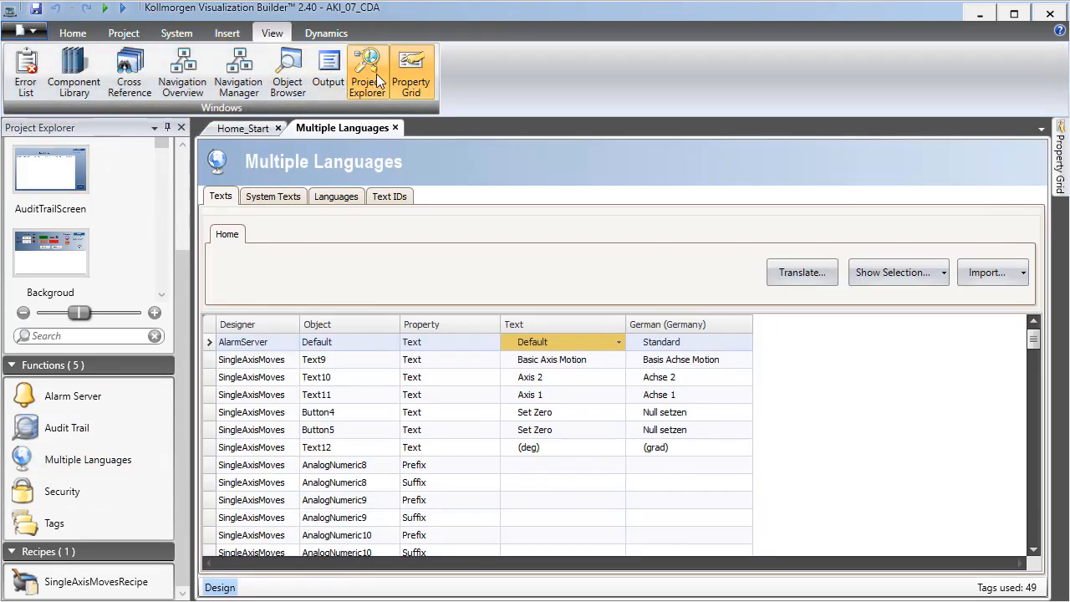
click(228, 34)
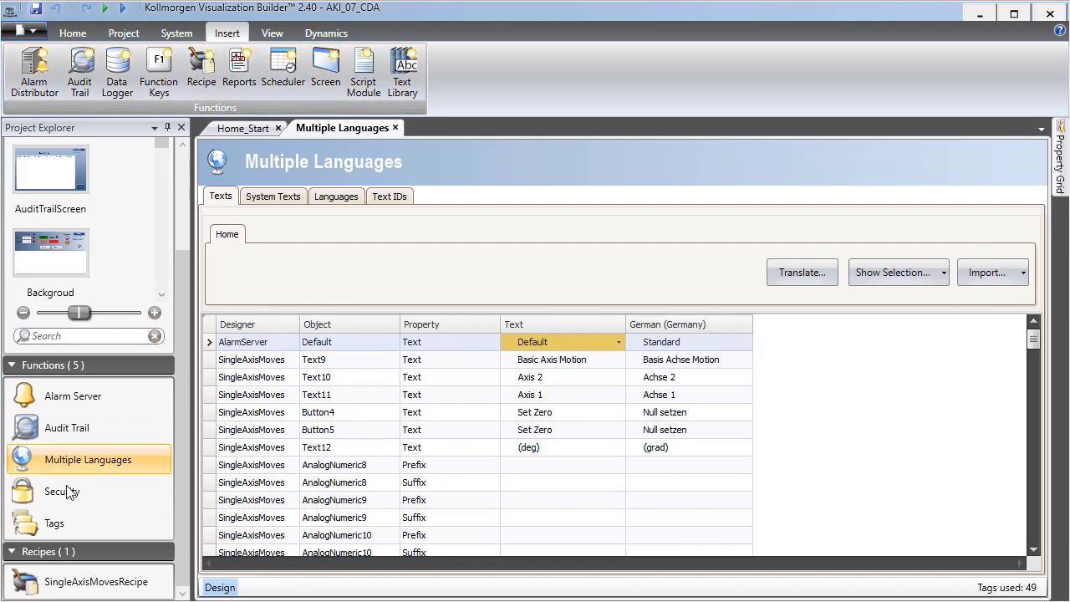
click(67, 396)
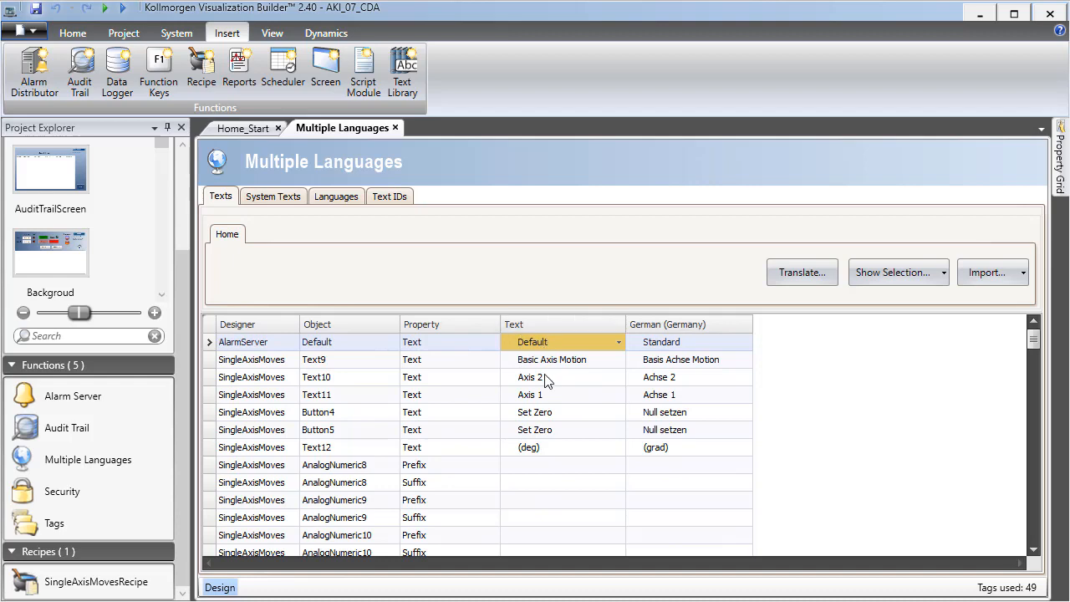
scroll(545, 381, down, 15)
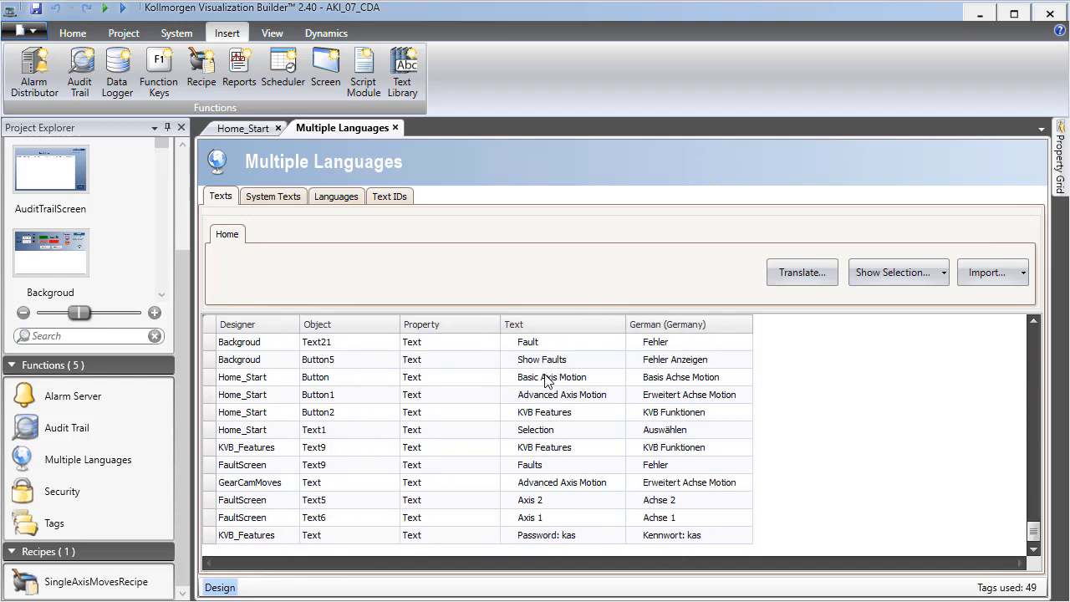
scroll(545, 381, up, 15)
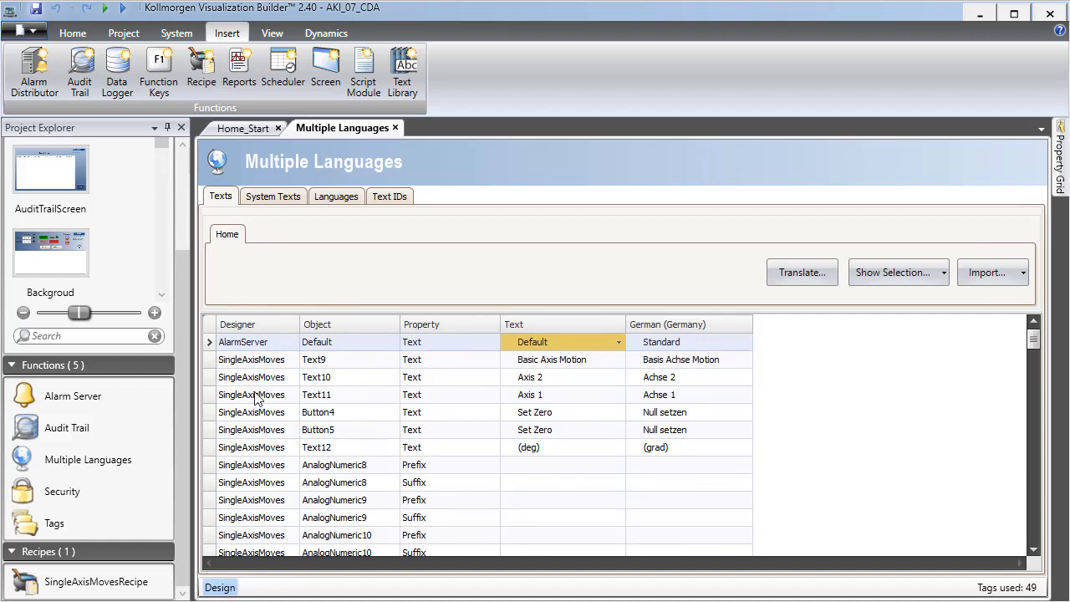
scroll(256, 398, down, 7)
scroll(256, 398, up, 7)
Add a second translation language to the project and set it to Spanish (United States).
click(337, 203)
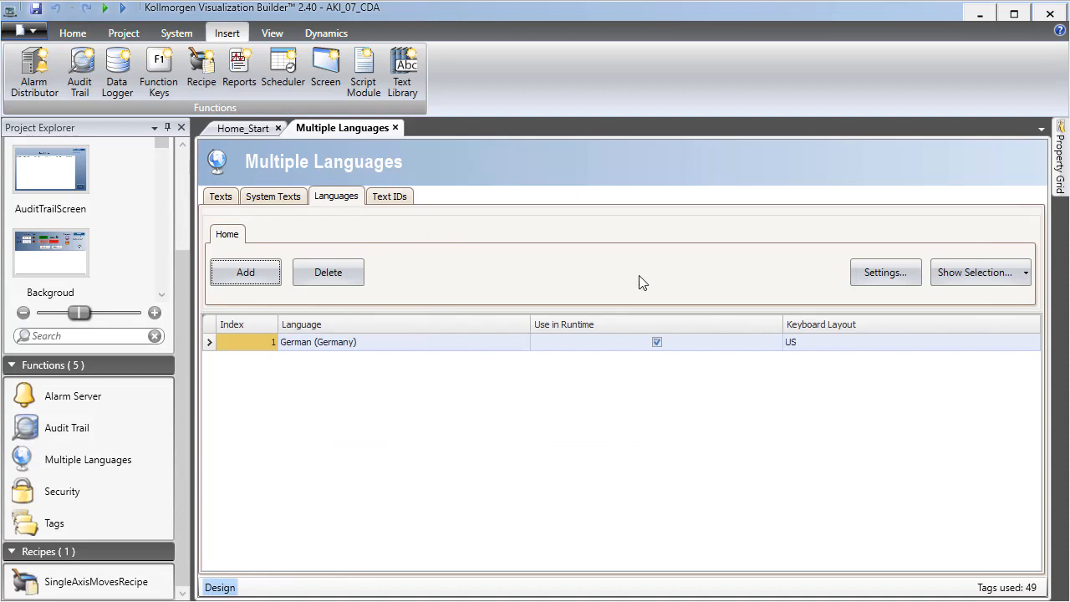
click(252, 277)
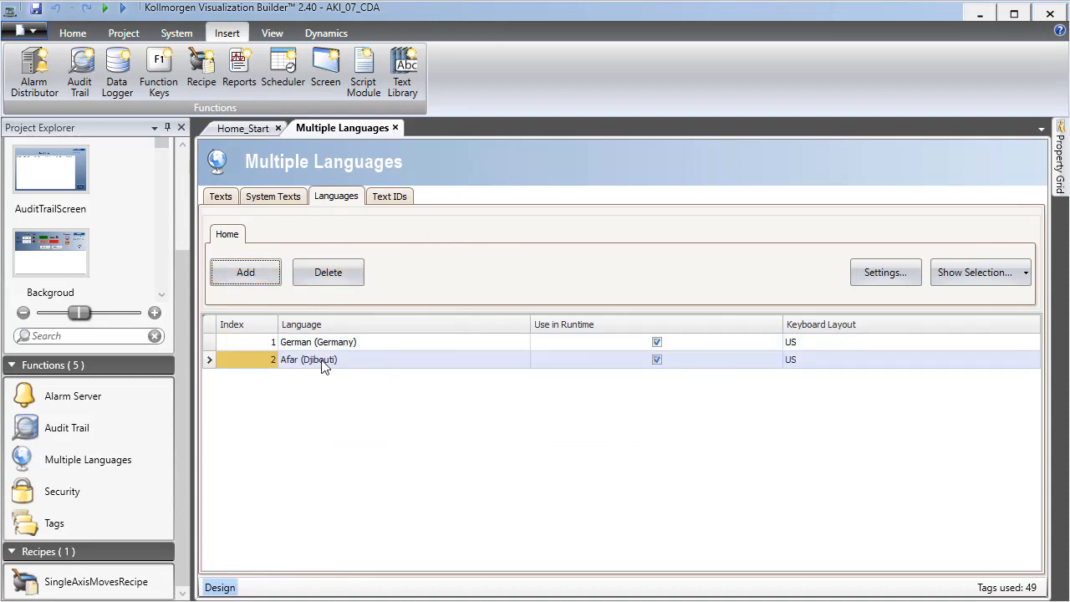
click(325, 359)
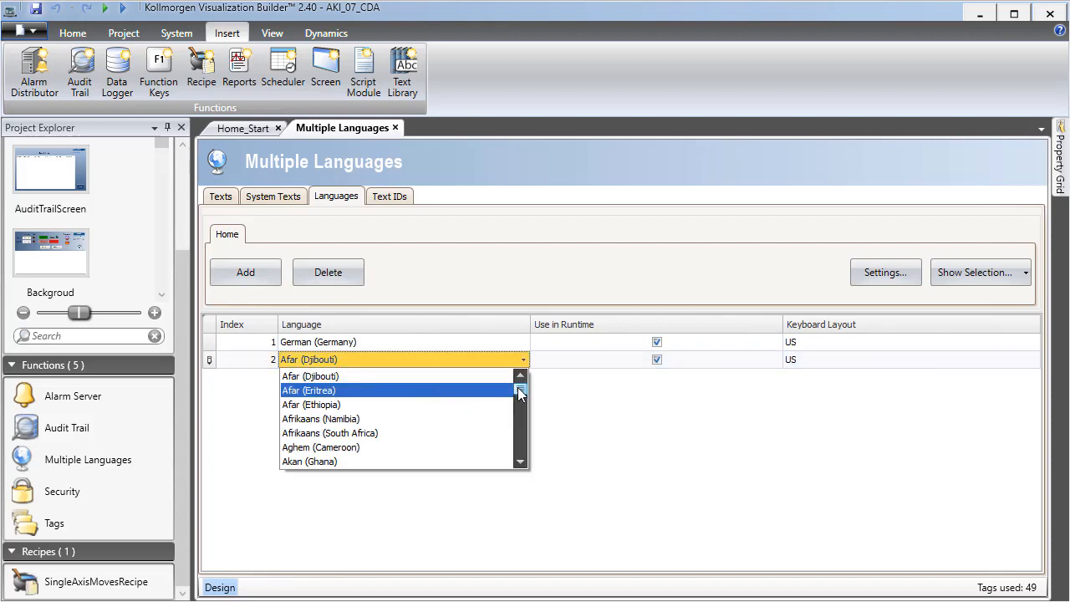
scroll(519, 390, down, 11)
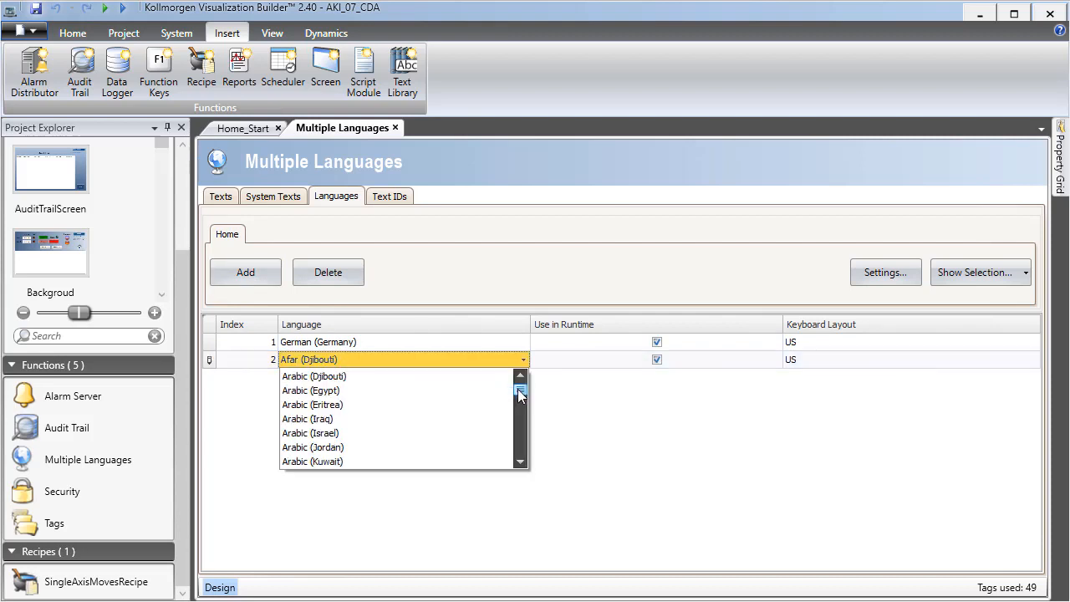
scroll(518, 396, down, 5)
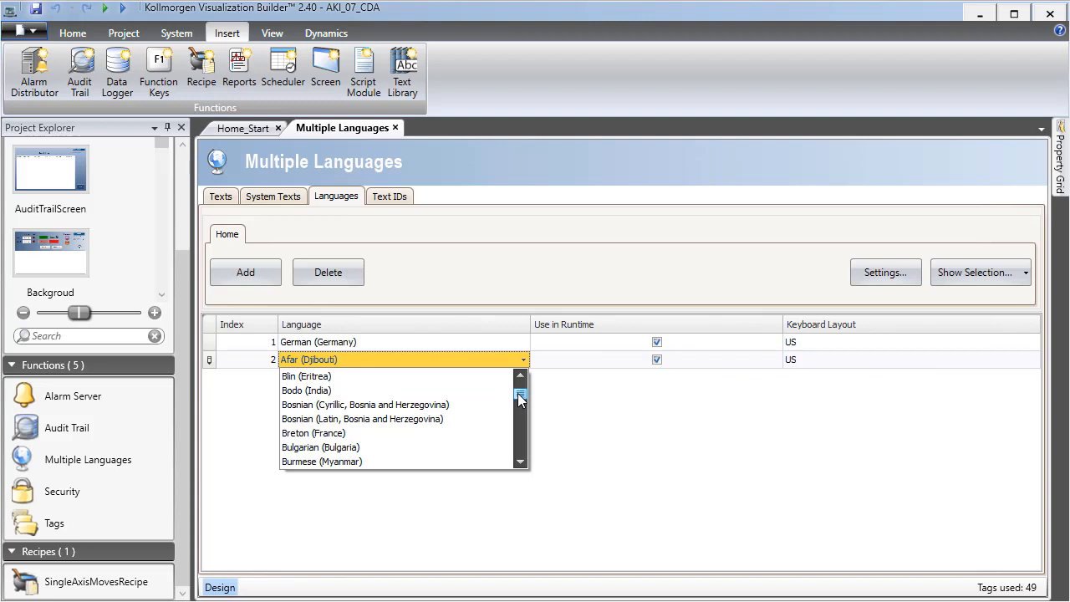
scroll(519, 399, down, 12)
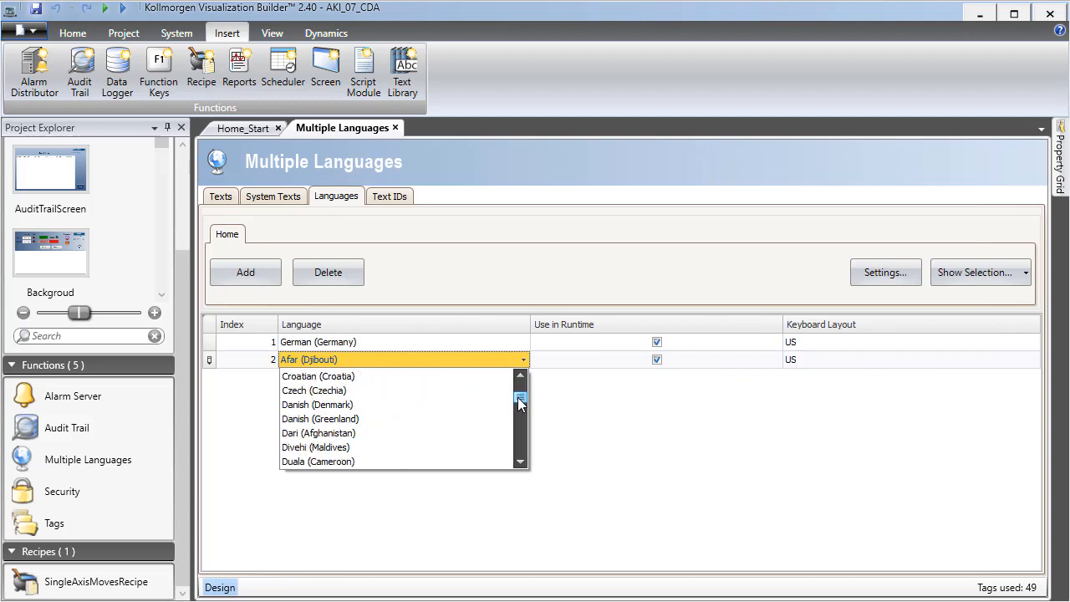
drag(518, 399, 521, 441)
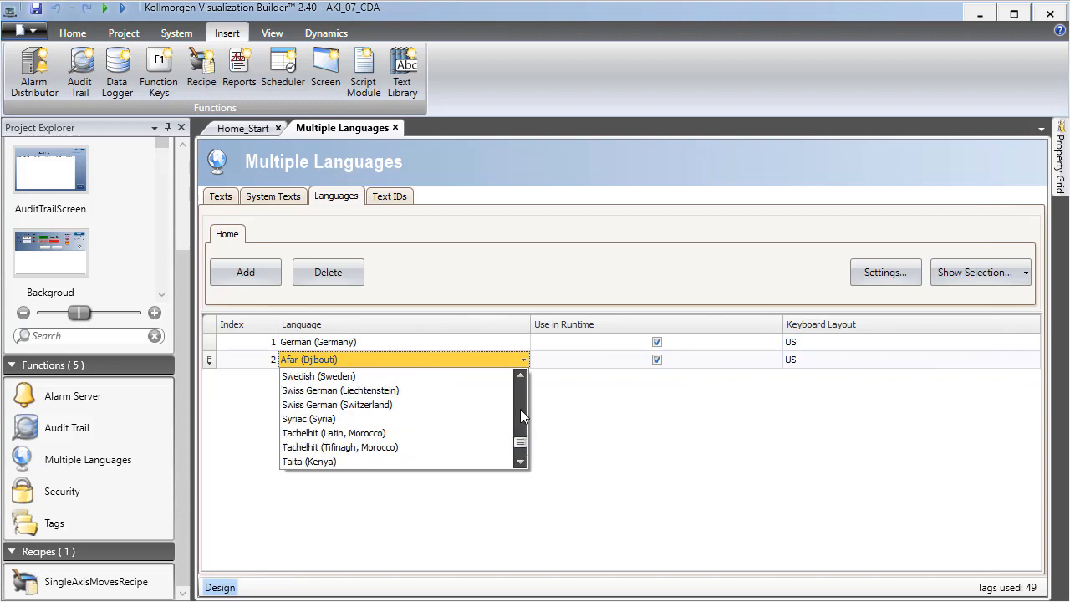
click(518, 377)
click(519, 377)
click(518, 377)
click(519, 377)
click(519, 377)
click(518, 377)
click(518, 377)
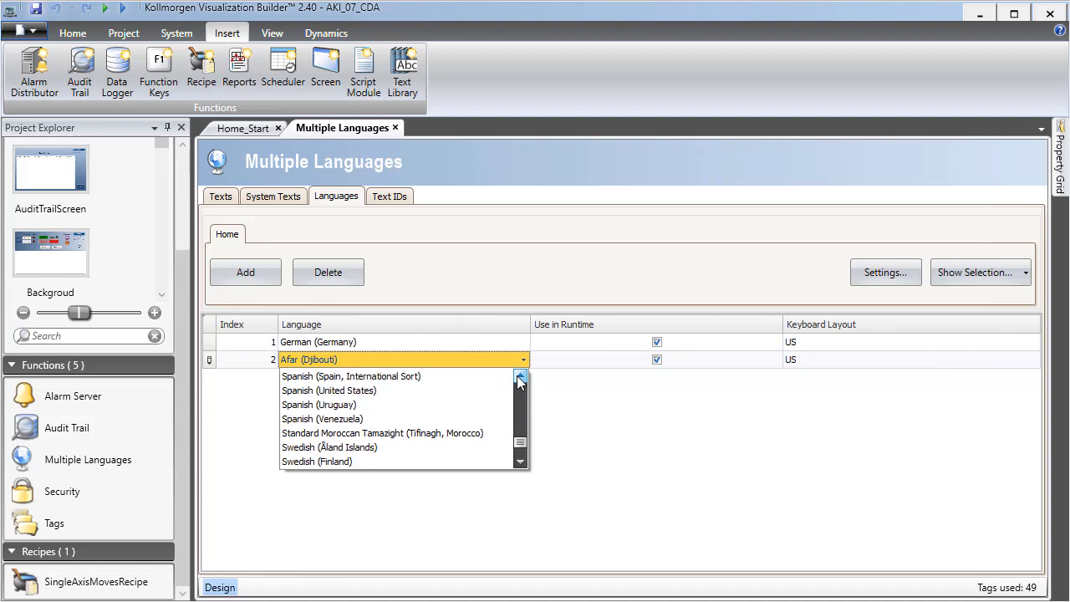
double_click(518, 377)
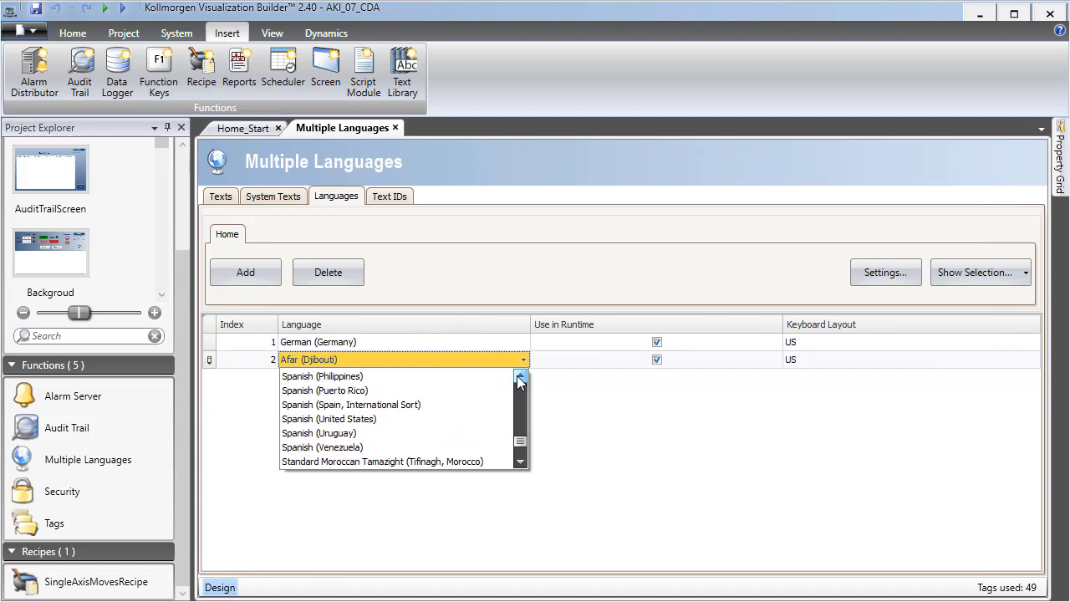
click(351, 422)
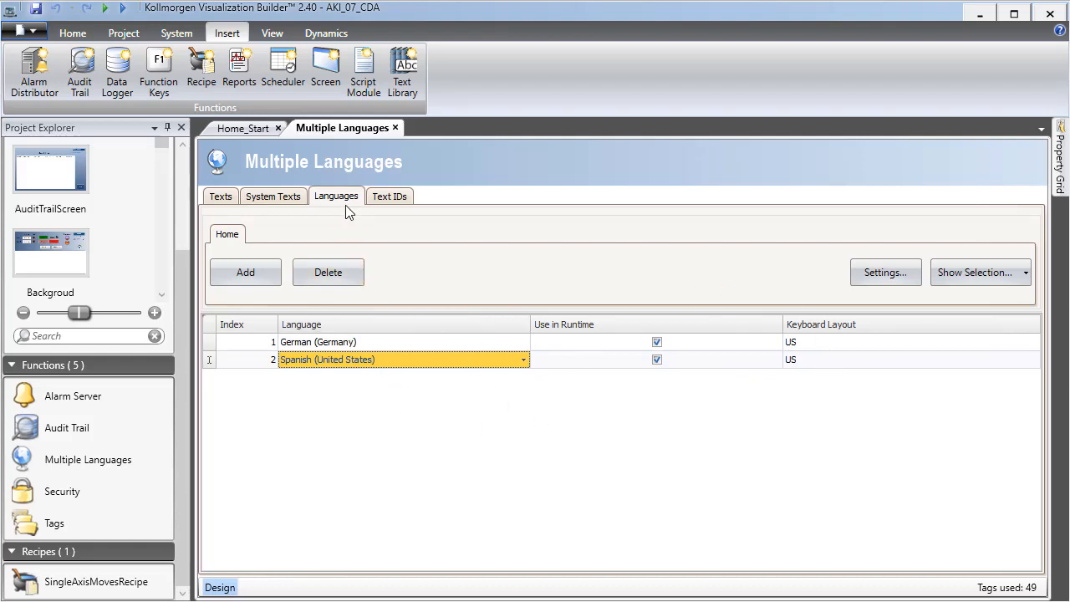
Examine the automatic translation settings for the project texts, with Microsoft Translator as provider, and close them without translating.
click(219, 198)
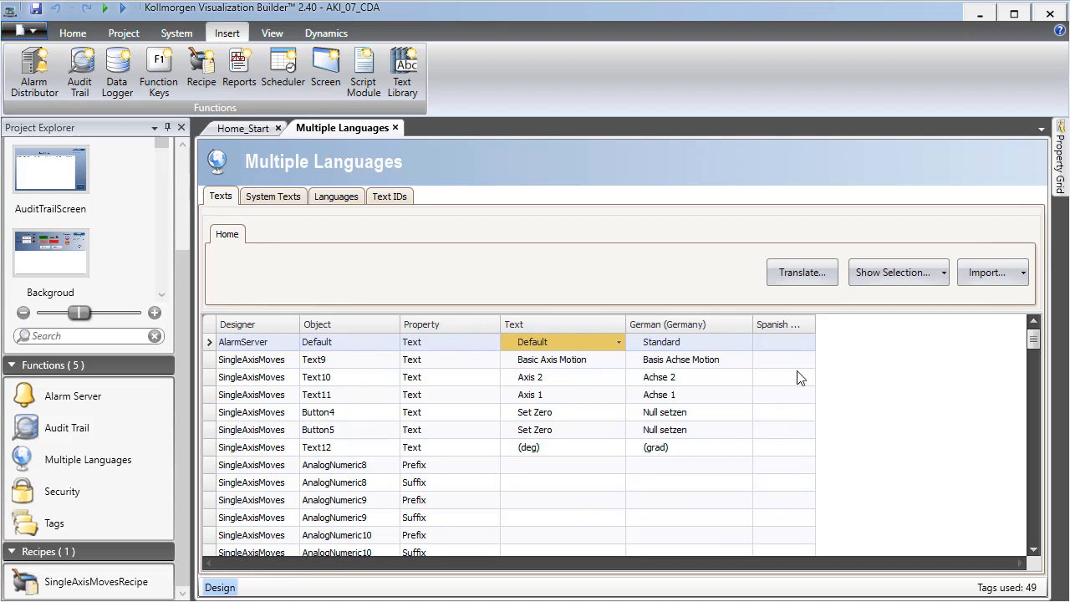
click(791, 277)
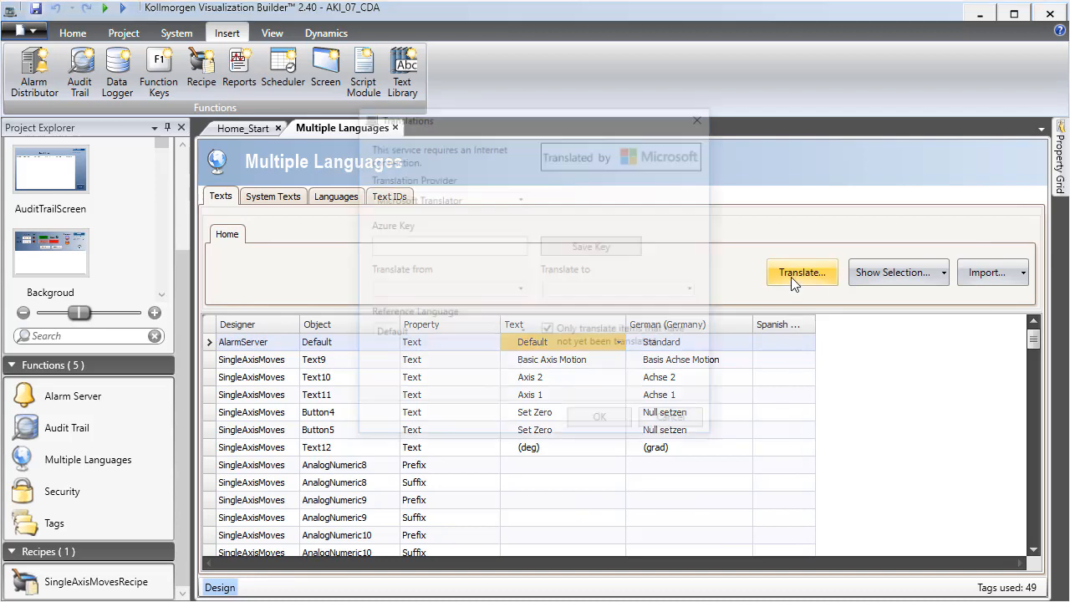
click(523, 195)
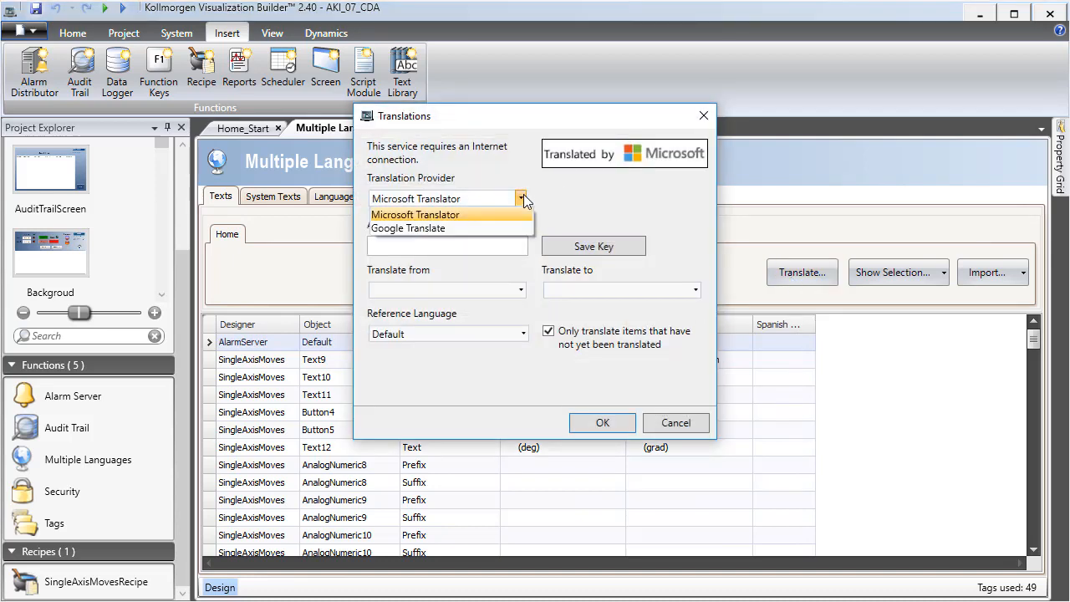
click(497, 216)
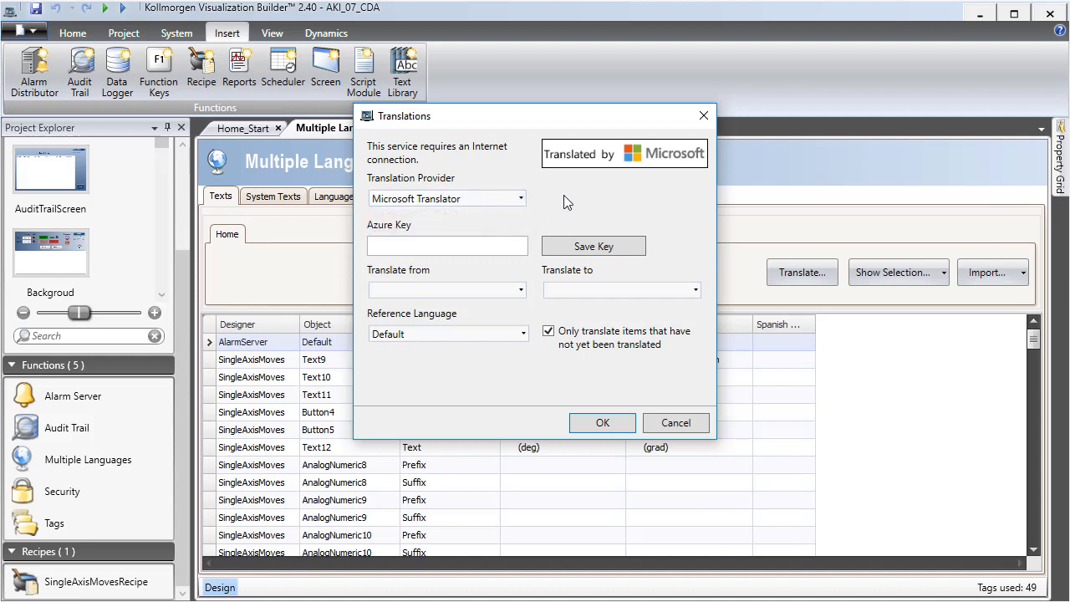
click(673, 423)
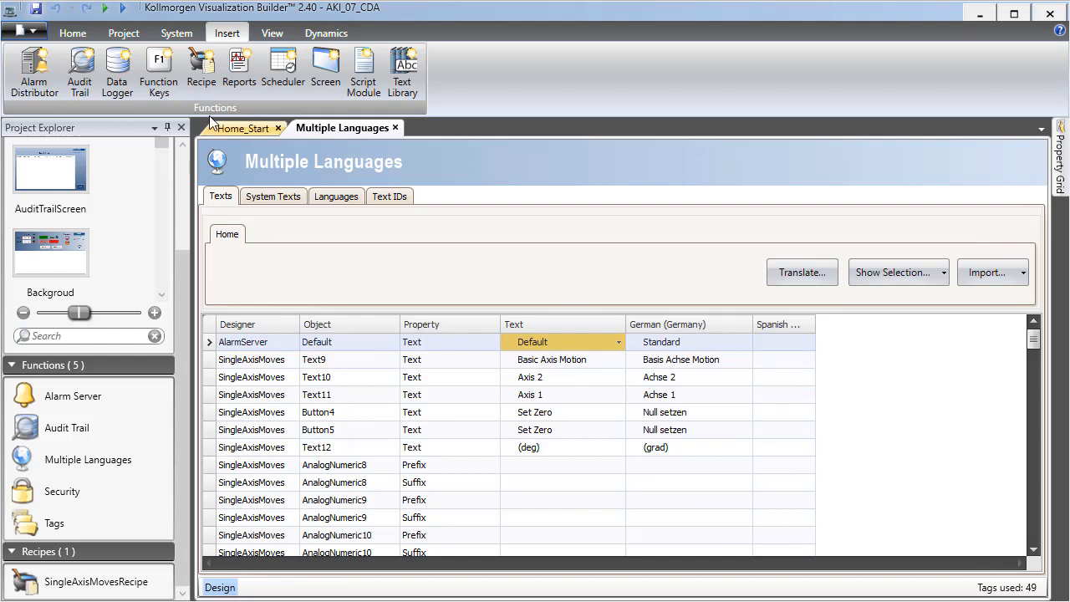
Open the Spanish translation of the Basic Axis Motion text for editing, leaving it empty and moving to the Axis 2 row.
click(124, 32)
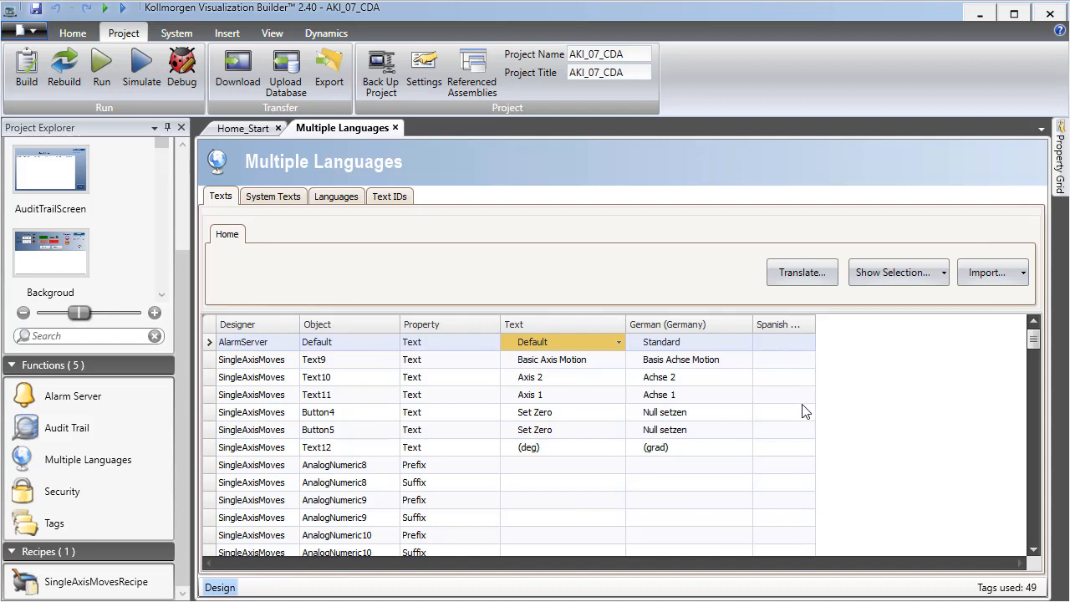
click(781, 361)
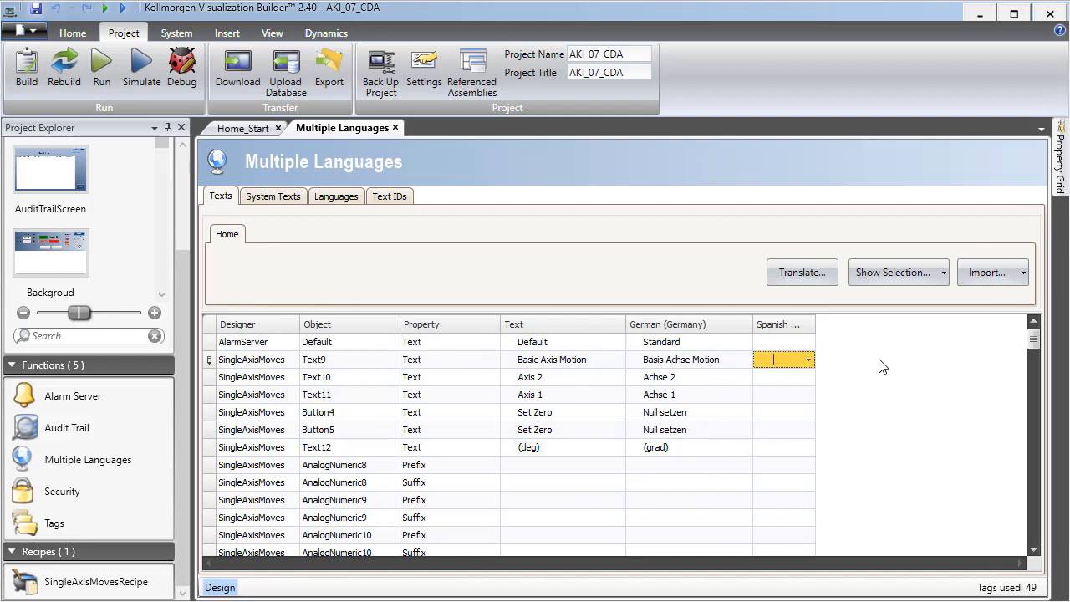
key(Down)
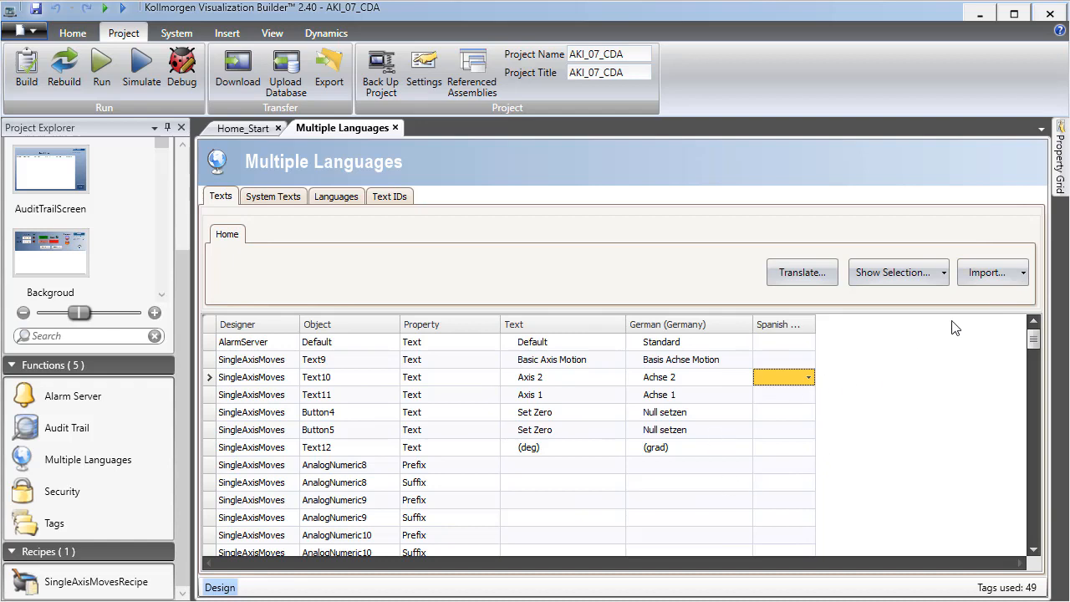
Examine the export options for the language translations and close them without exporting.
click(1023, 272)
click(1001, 312)
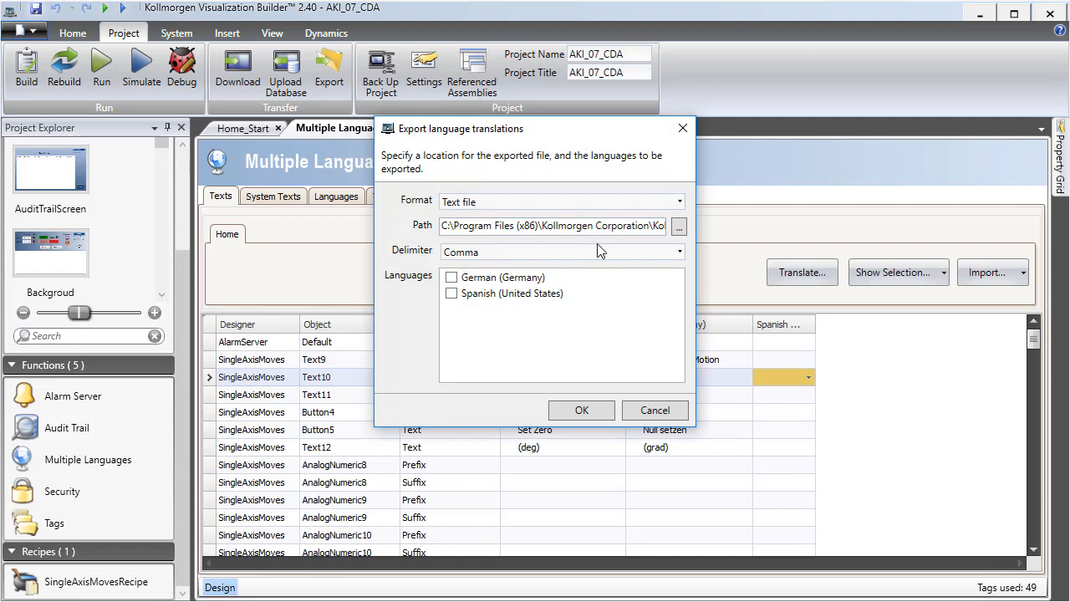
click(652, 411)
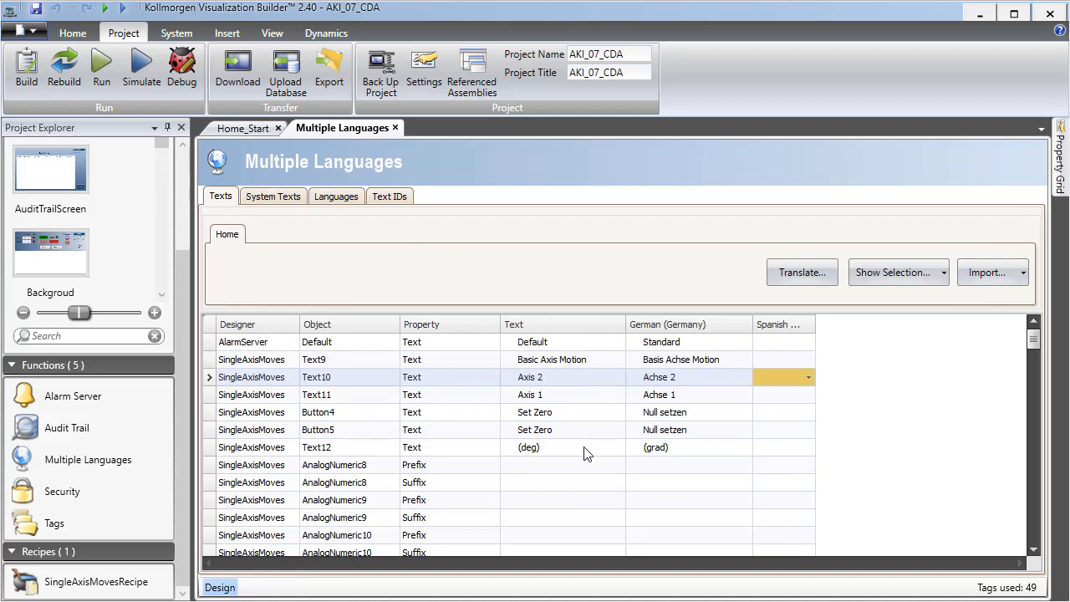
Look through the project texts and the translatable system texts, then return to the project texts.
scroll(588, 454, down, 15)
scroll(585, 452, up, 15)
click(275, 201)
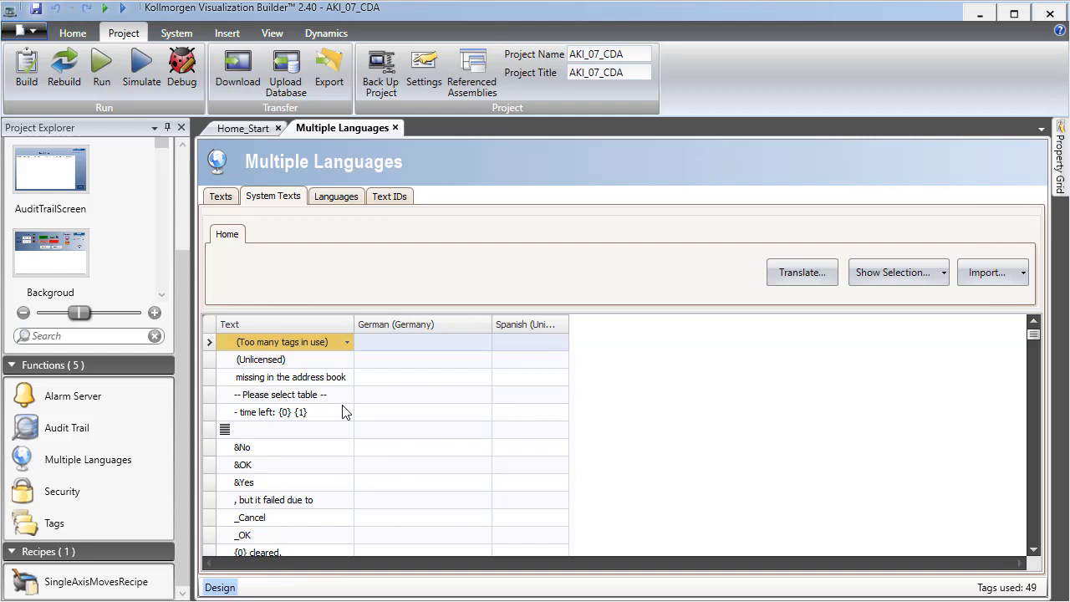
scroll(342, 412, down, 20)
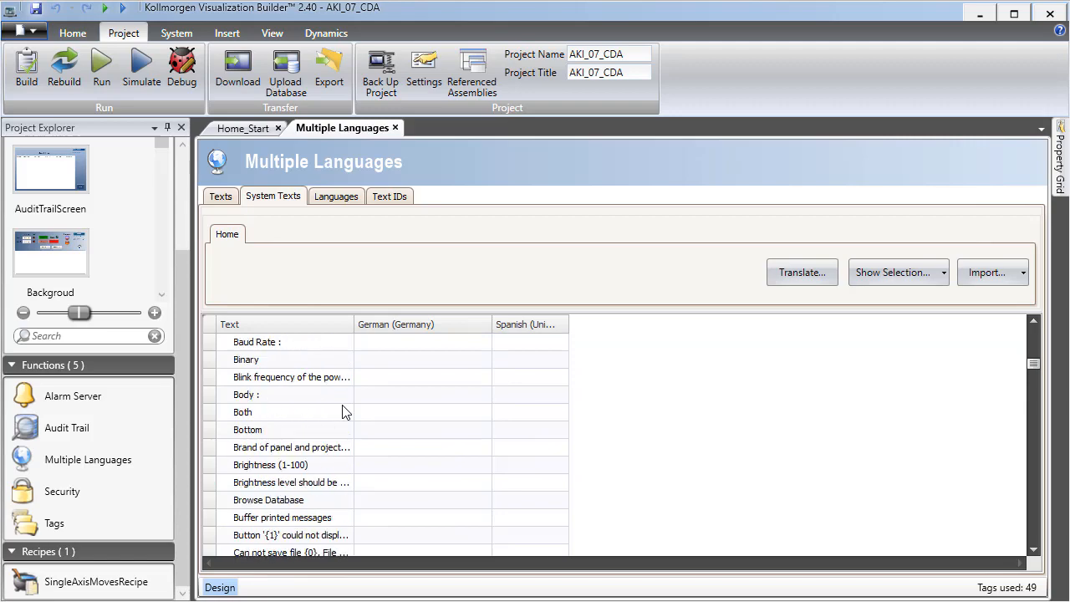
scroll(342, 412, down, 20)
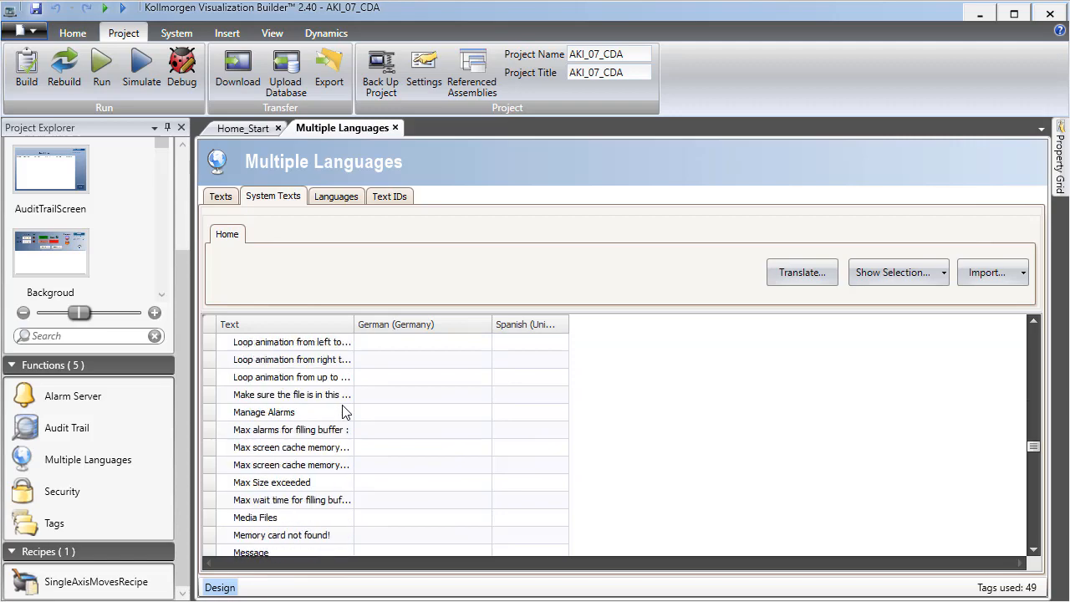
scroll(342, 412, down, 12)
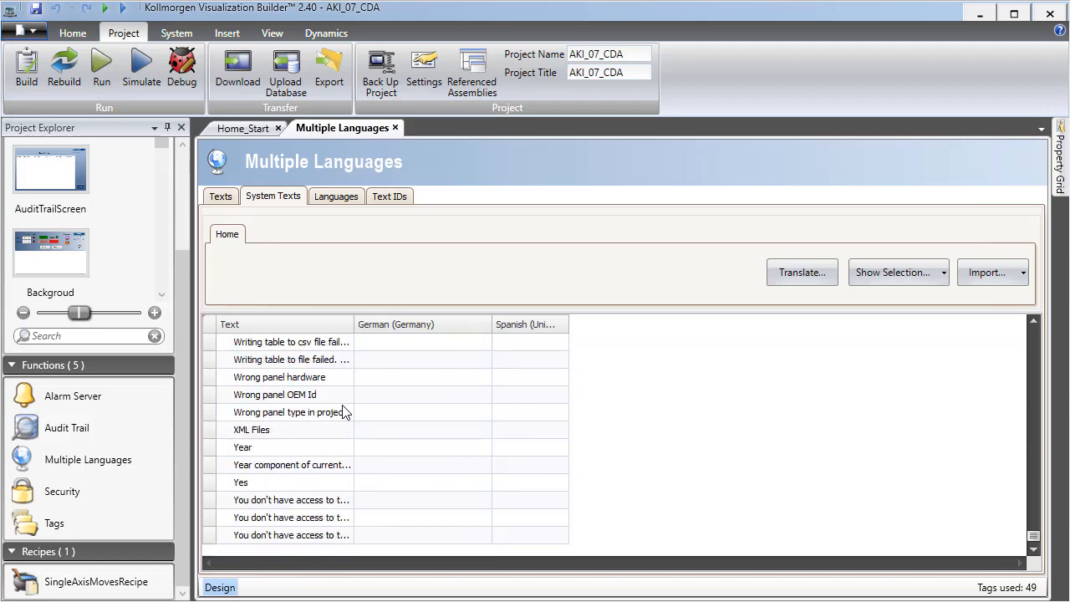
scroll(342, 411, up, 20)
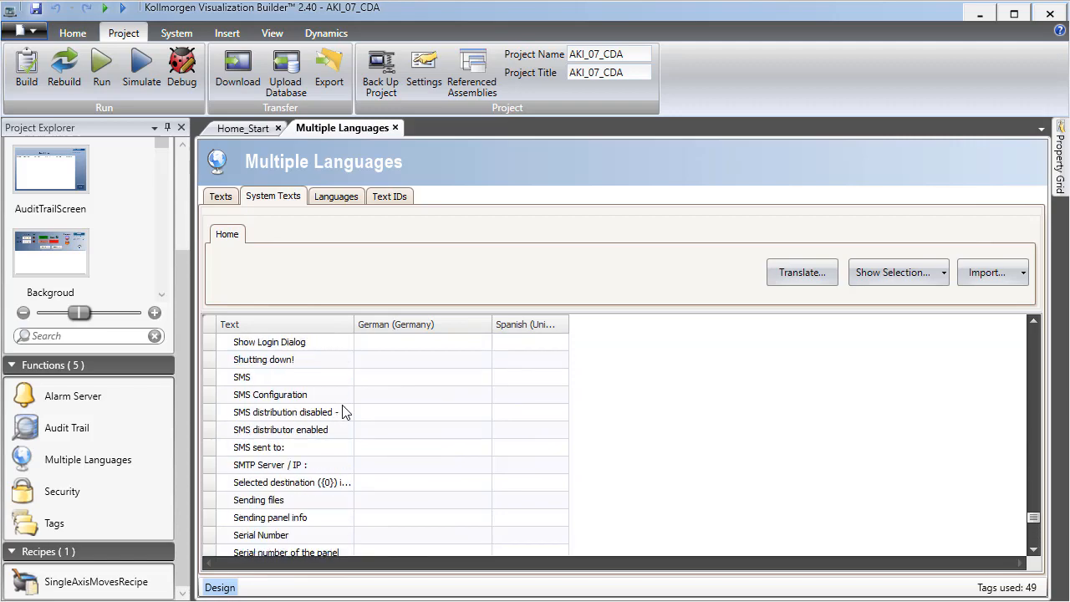
click(221, 196)
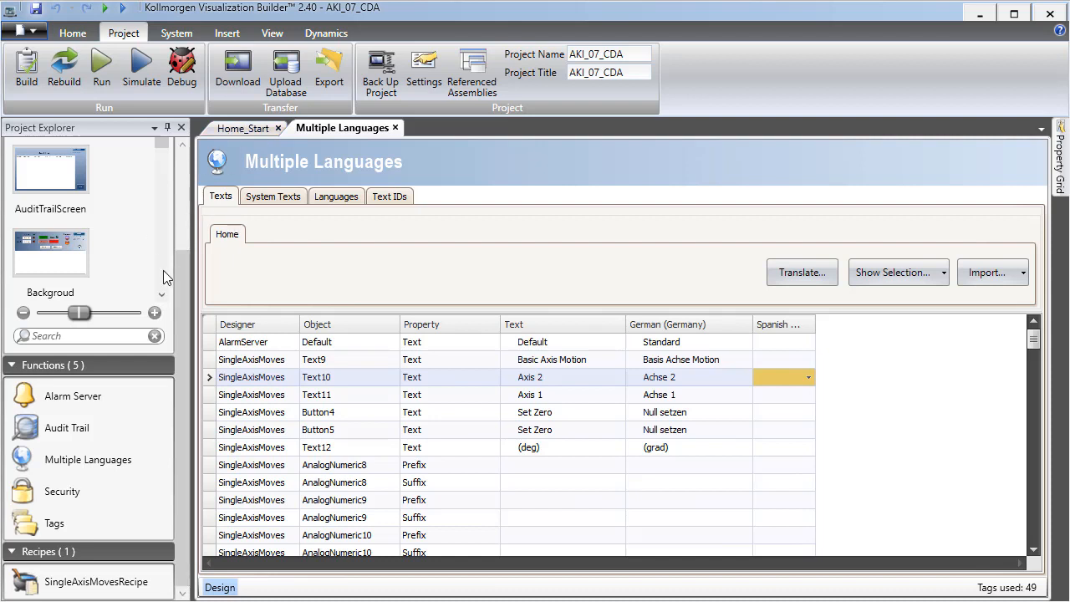
Open the Backgroud screen and select the US flag symbol under the Language label.
click(185, 226)
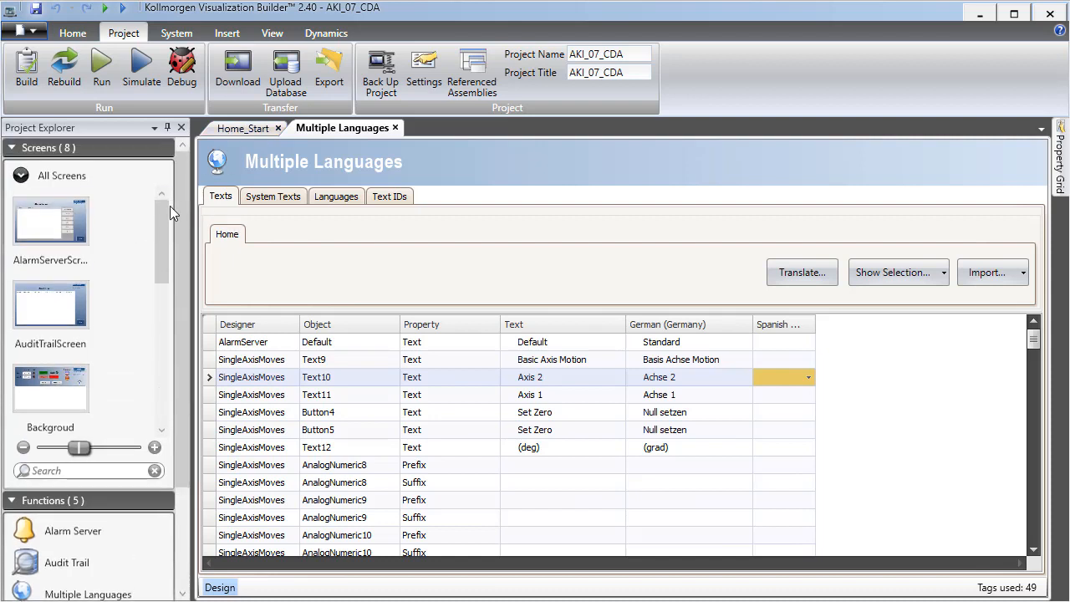
drag(166, 209, 165, 233)
double_click(54, 293)
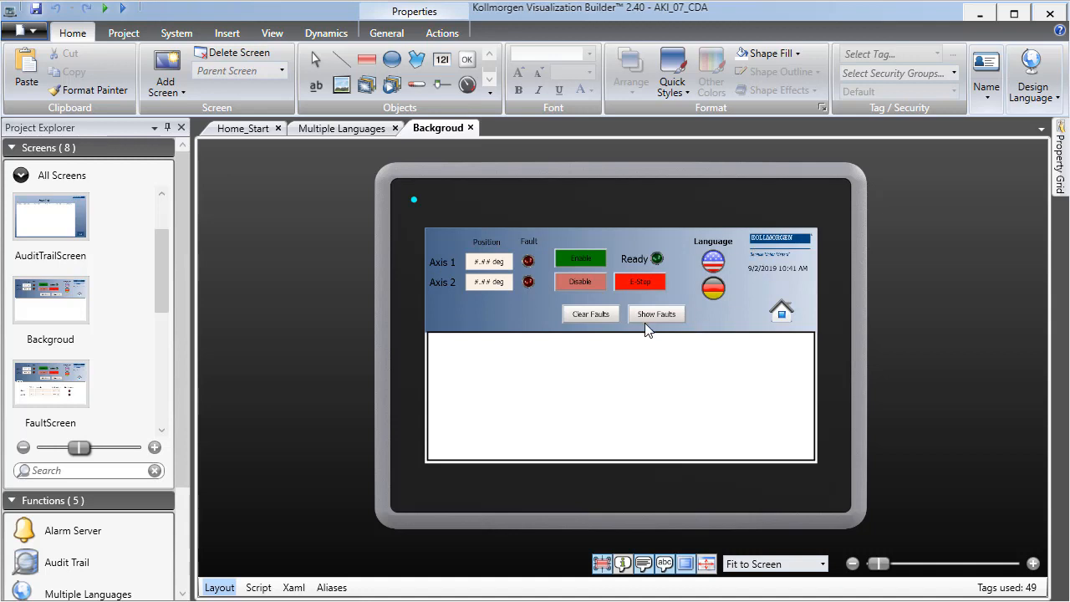
click(721, 268)
click(720, 289)
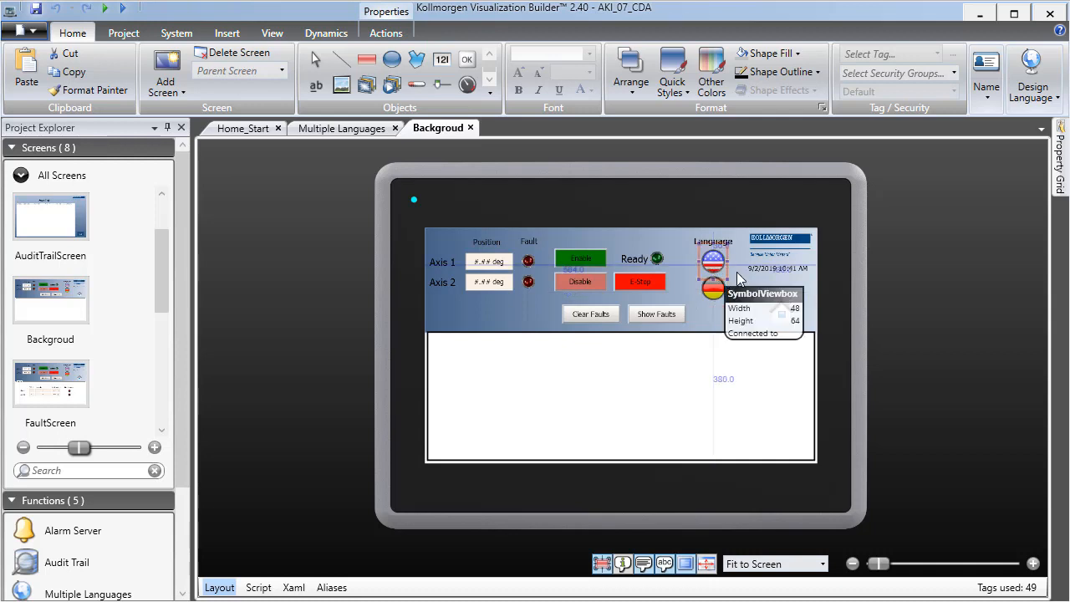
click(712, 261)
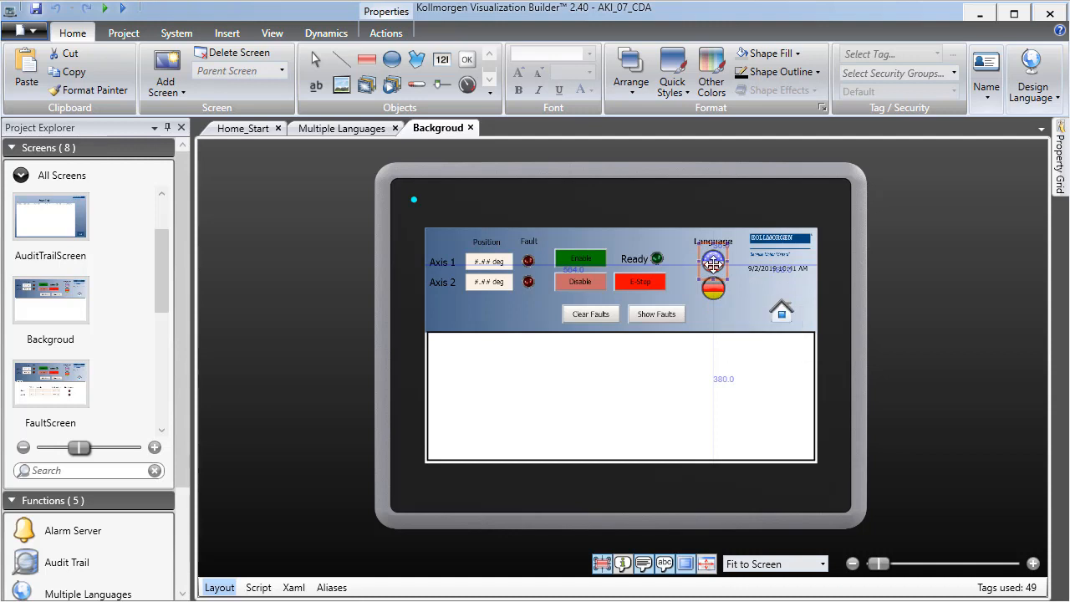
Review the language choices of the US flag's mouse-down Set Language action and select Default.
click(712, 290)
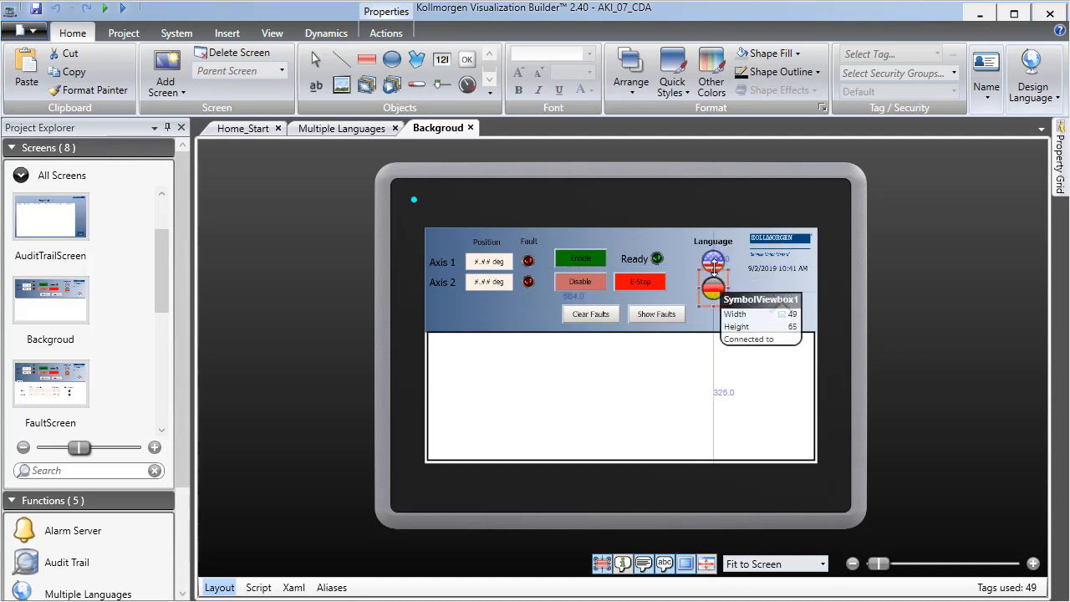
click(714, 264)
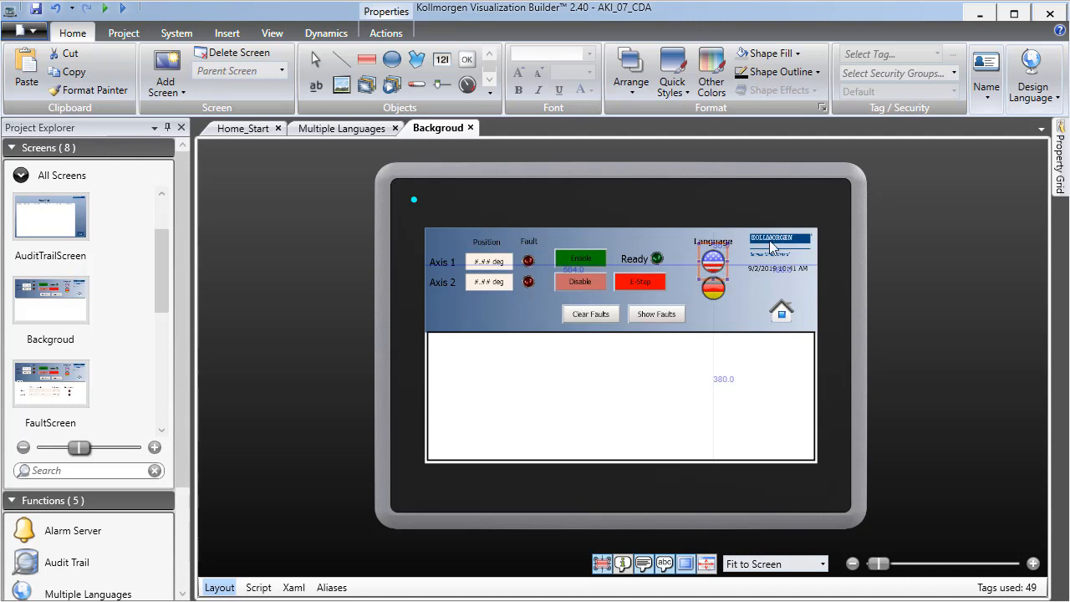
click(386, 32)
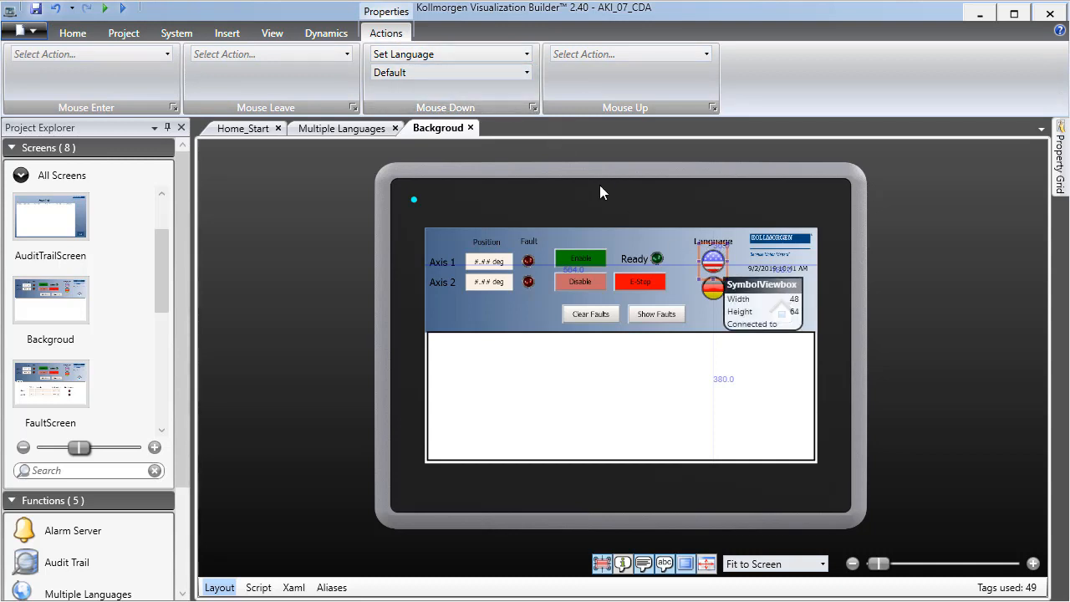
click(528, 73)
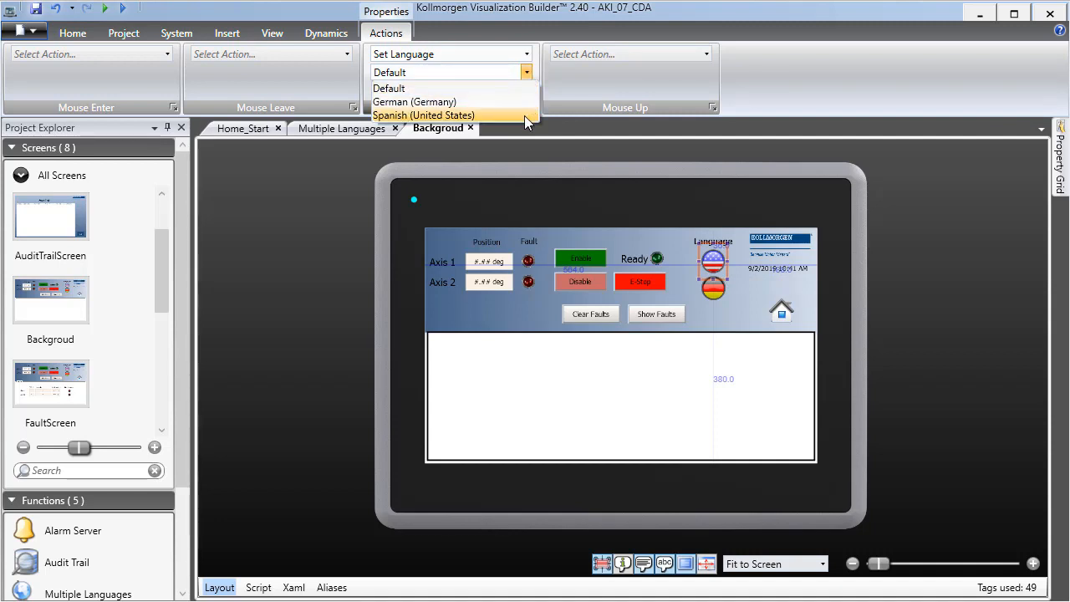
click(523, 88)
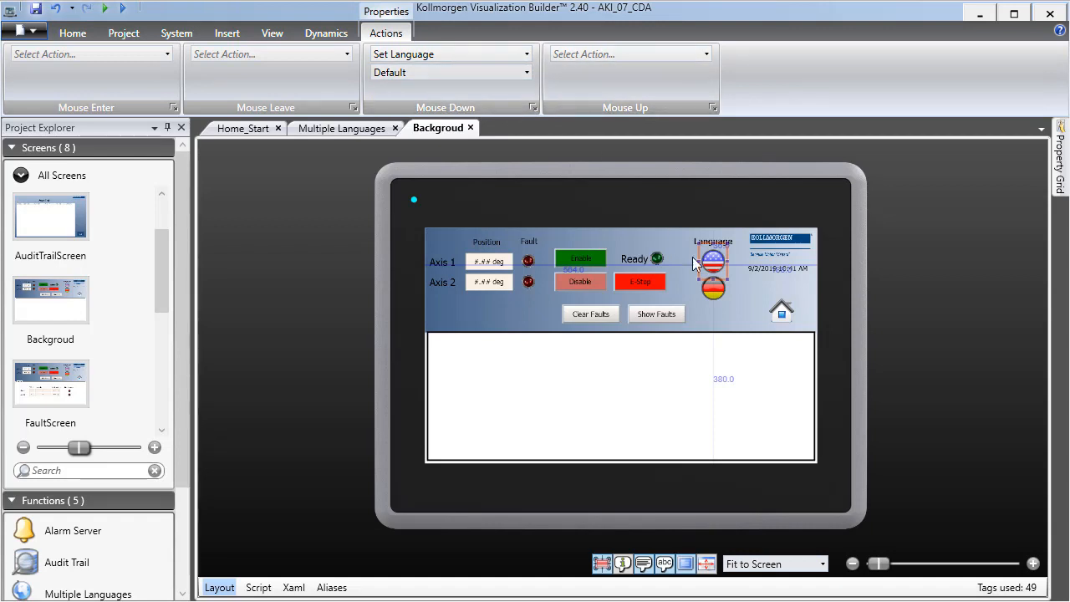
Examine the German flag's mouse-down Set Language action and the available actions in the Other category, closing the list without choosing one.
click(715, 289)
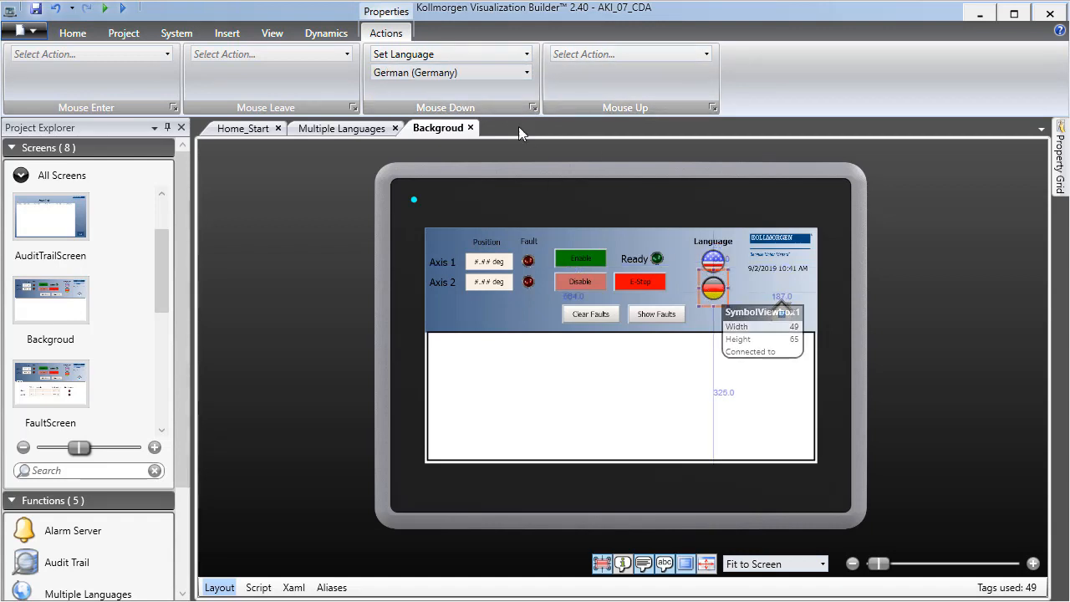
click(527, 54)
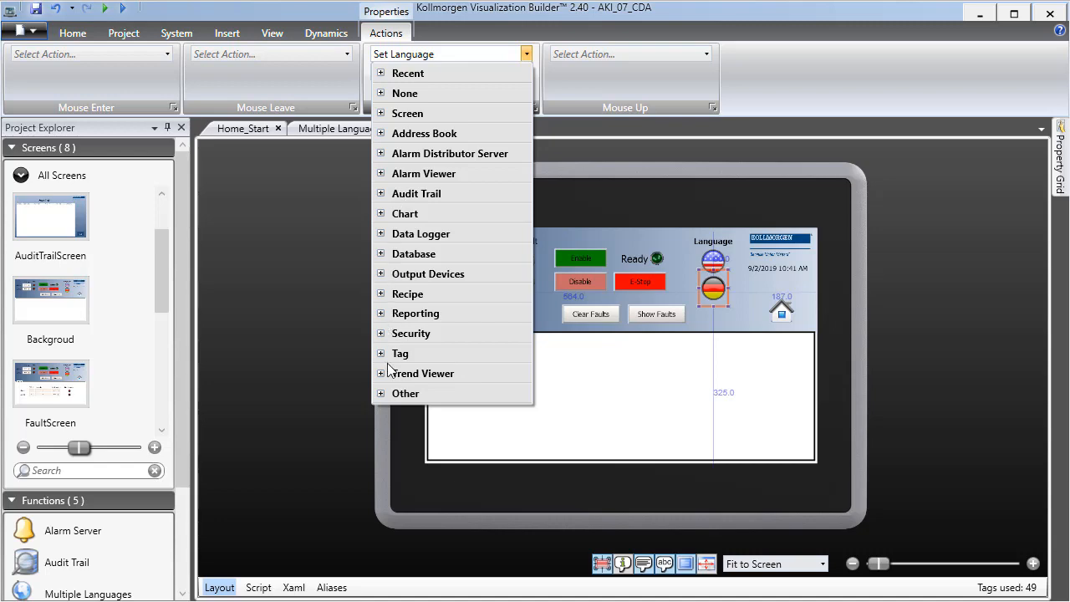
click(381, 394)
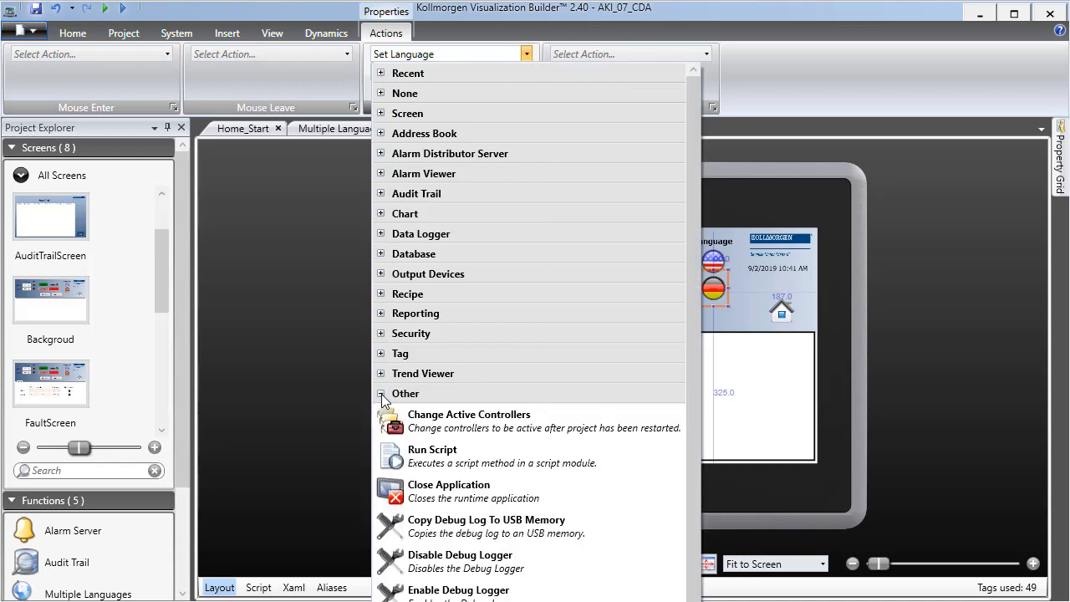
scroll(424, 462, down, 2)
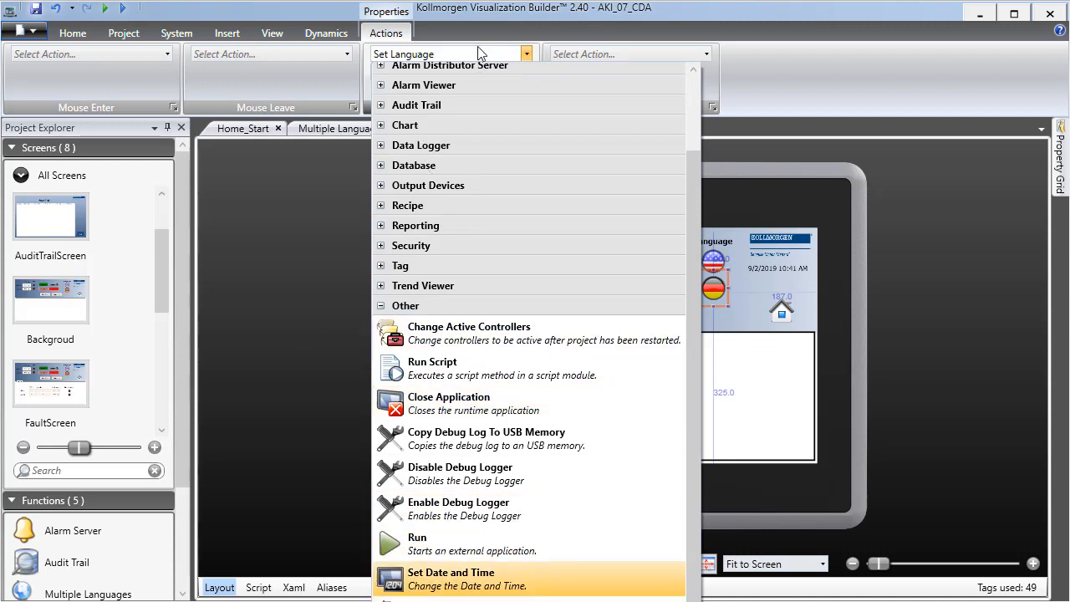
click(526, 54)
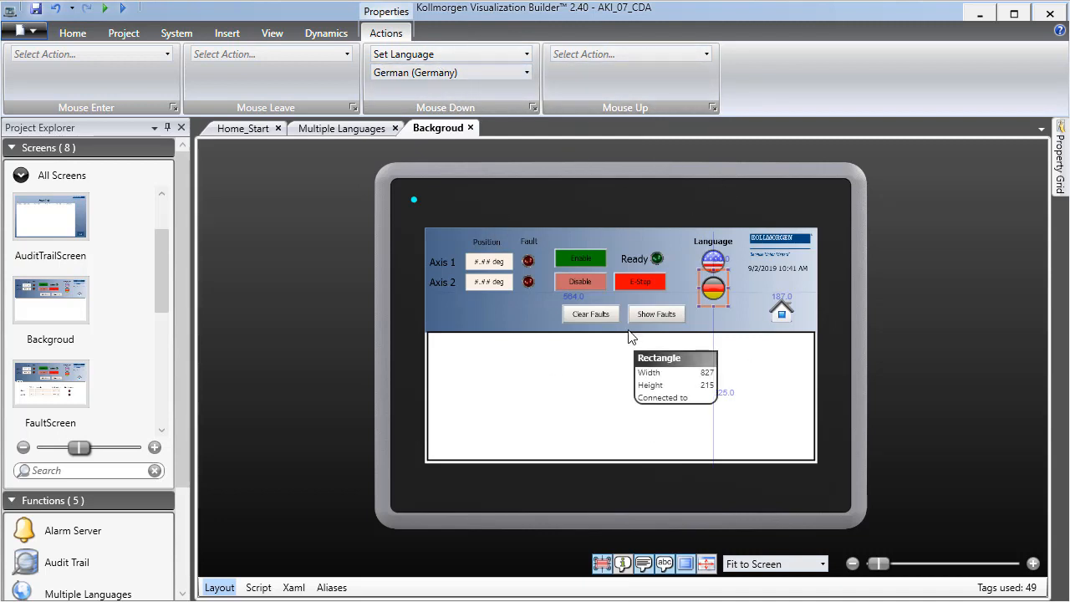
Open the Tags function, examine the Action properties of the Ready tag, and cancel without adding a trigger.
scroll(177, 506, down, 3)
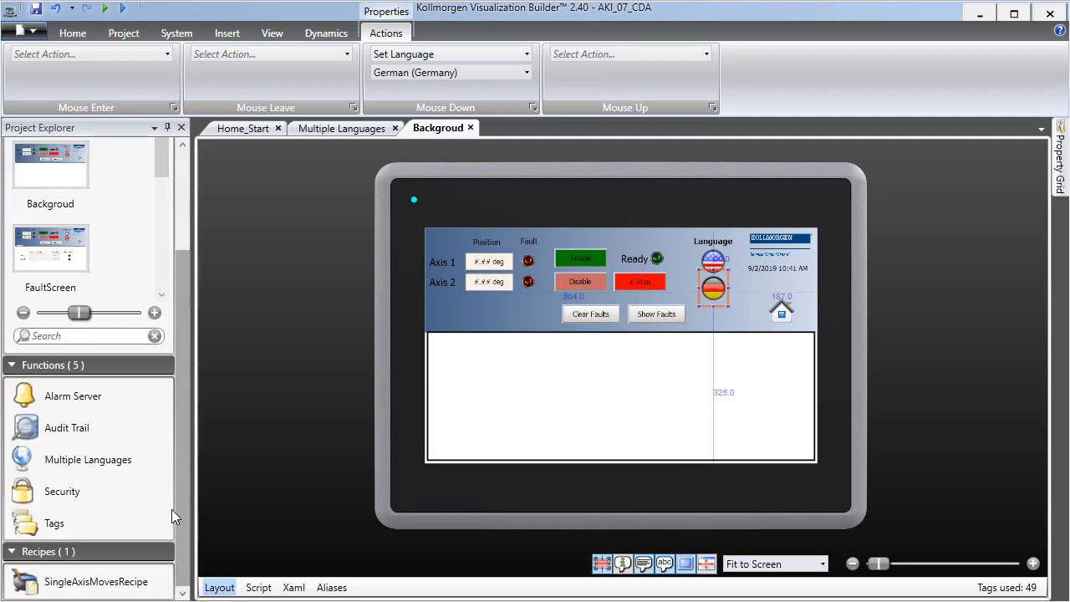
click(96, 513)
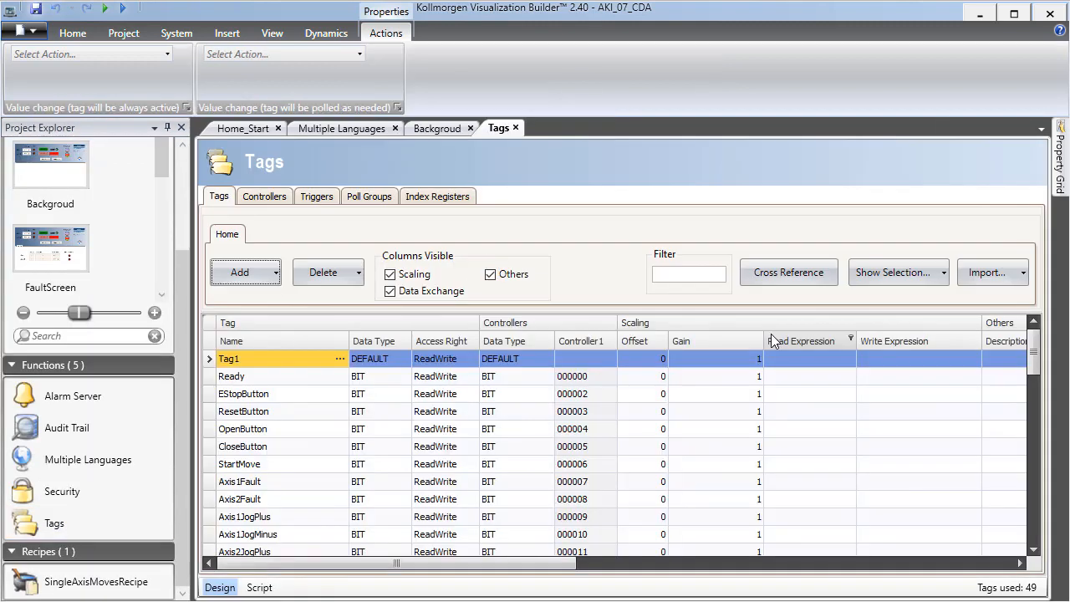
drag(561, 560, 972, 549)
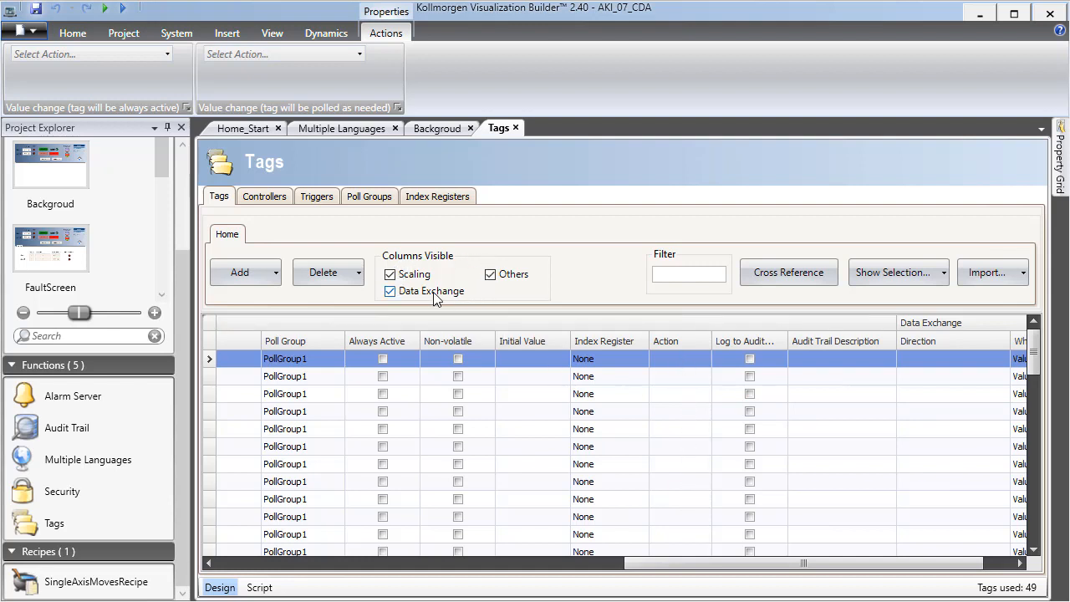
click(682, 385)
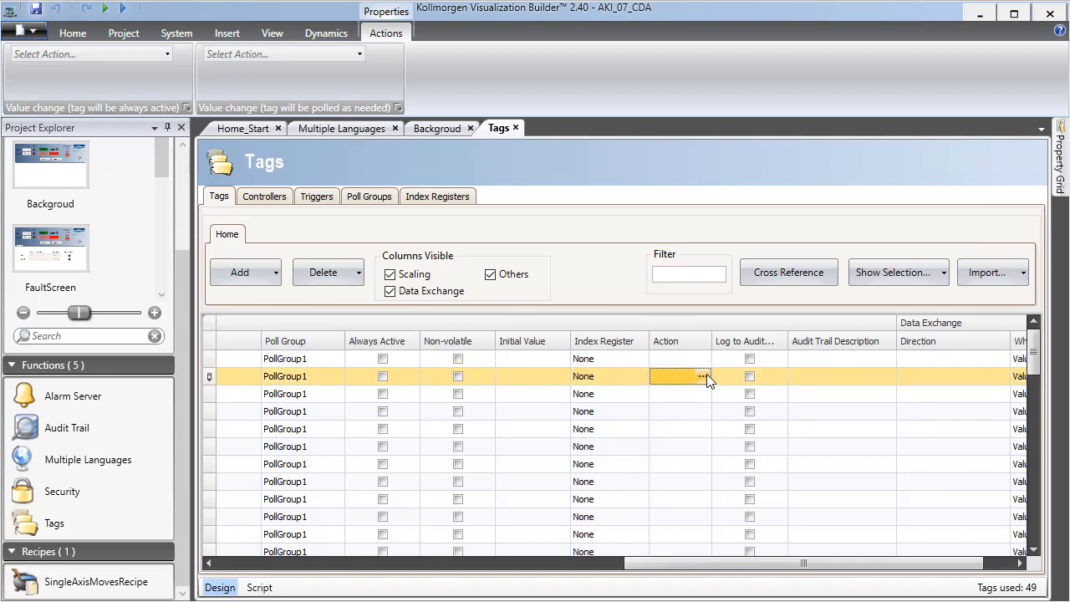
click(702, 377)
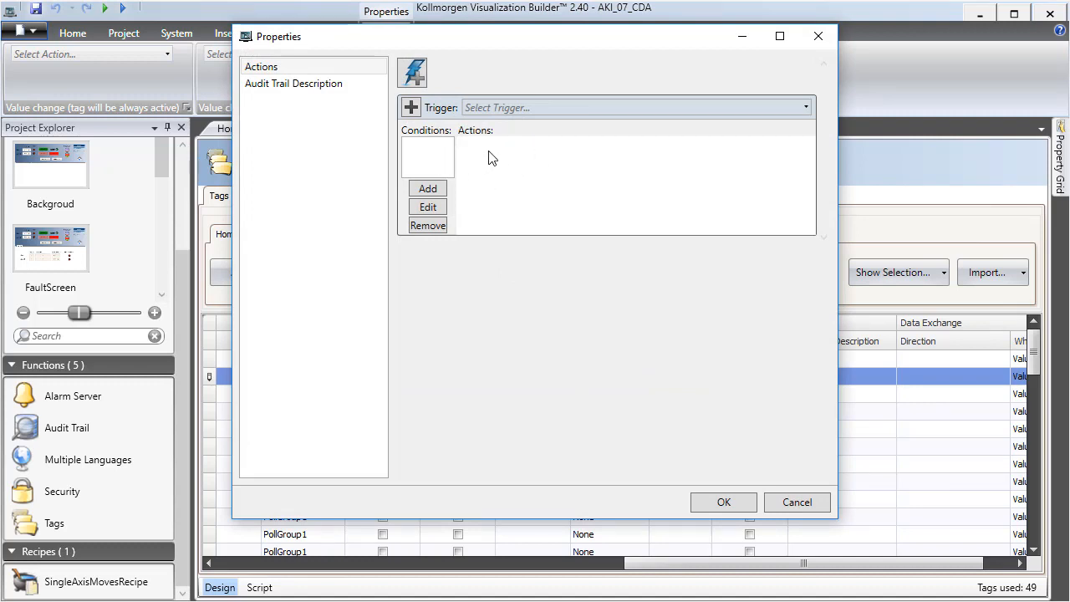
click(795, 504)
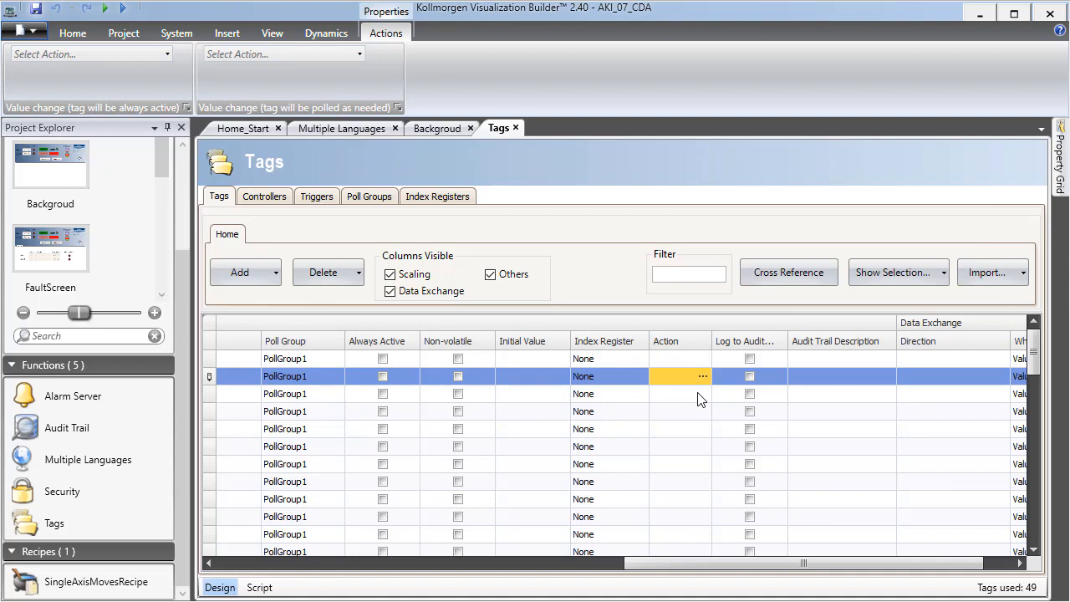
Return to the Home_Start screen, run the project, and dismiss the controller communication error message.
click(239, 130)
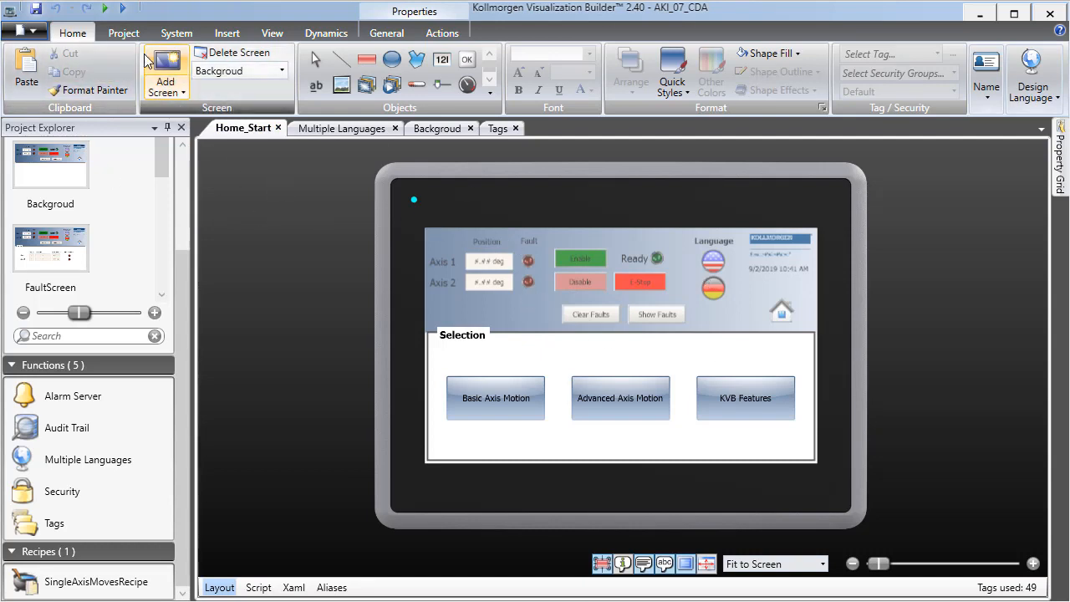
click(123, 32)
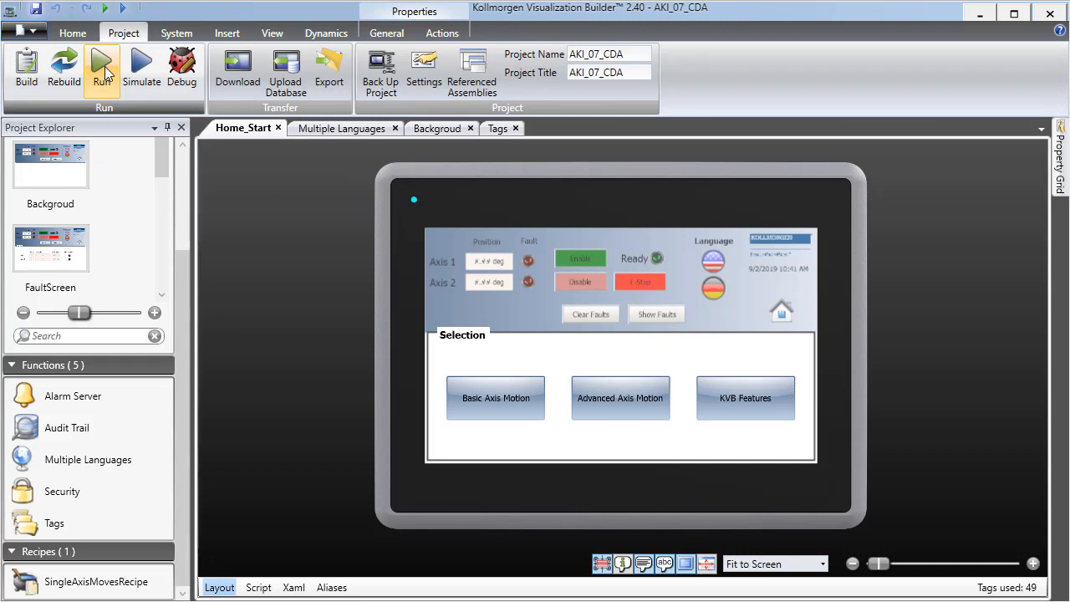
click(103, 72)
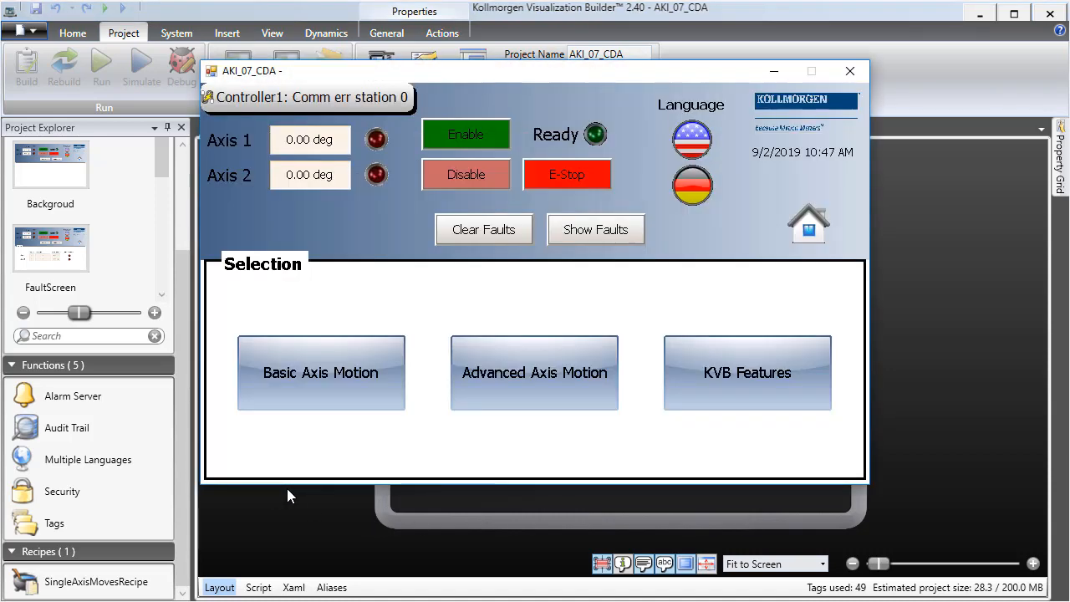
click(355, 106)
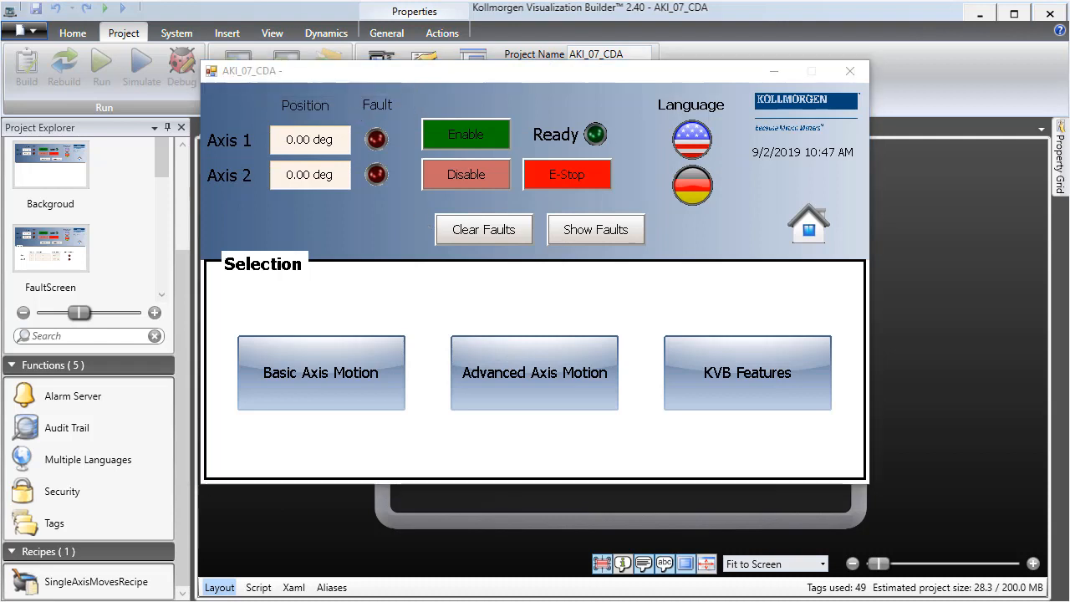
Test the language flags on the running Selection screen by switching to German and back to English.
click(688, 194)
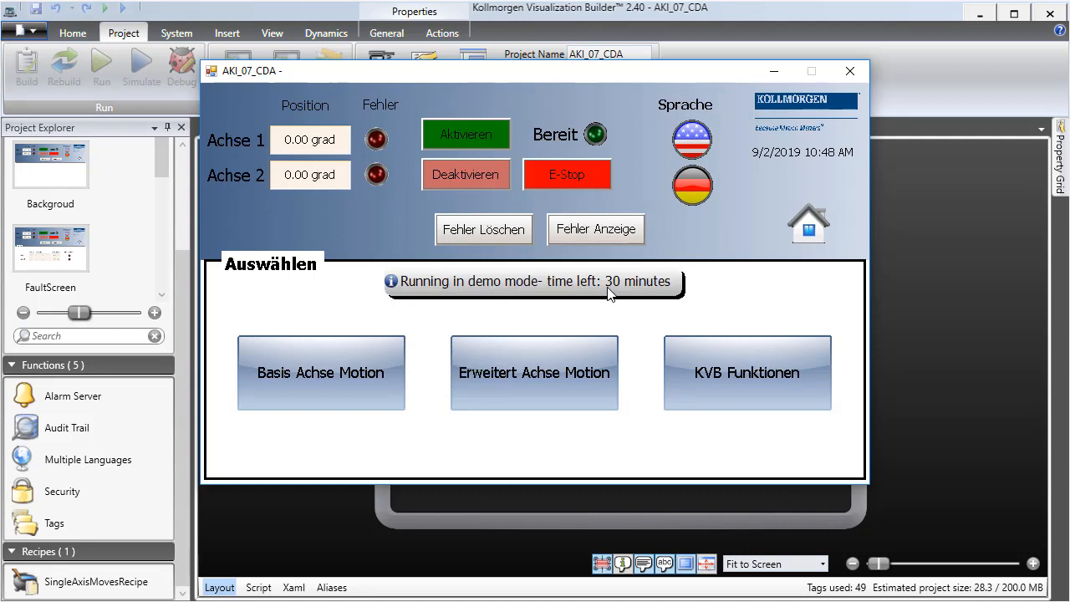
click(684, 149)
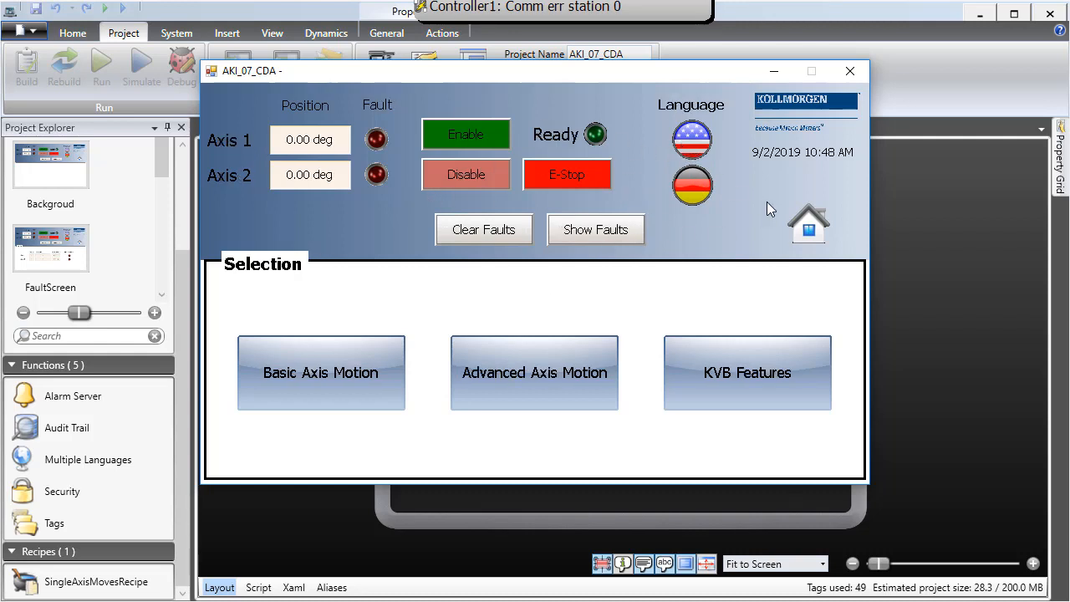
Switch the running Advanced Axis Motion screen to German and check the Basic Axis Motion screen in German as well.
click(530, 388)
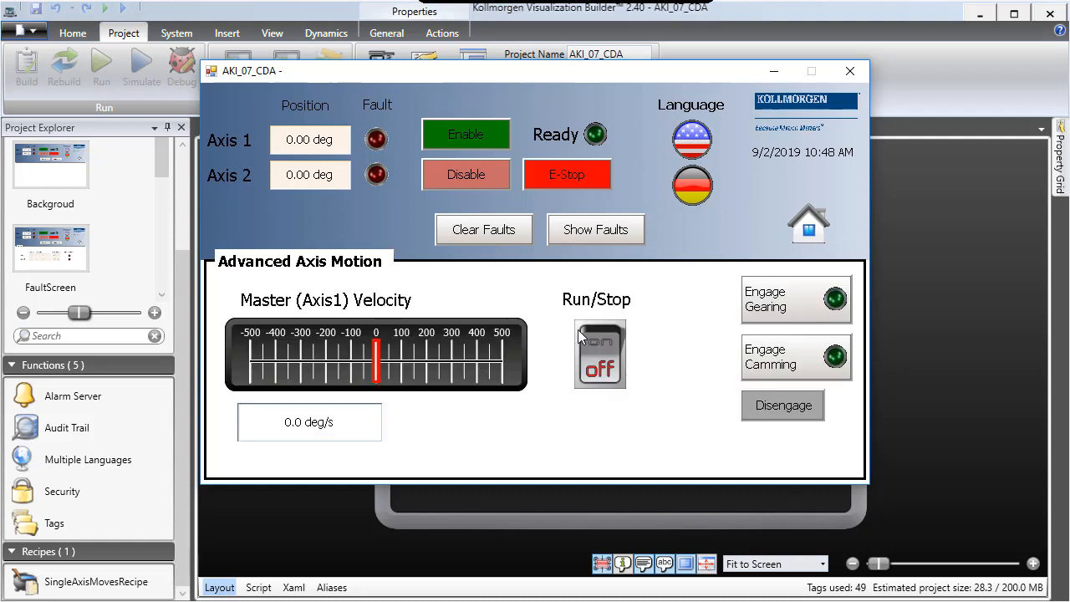
click(687, 187)
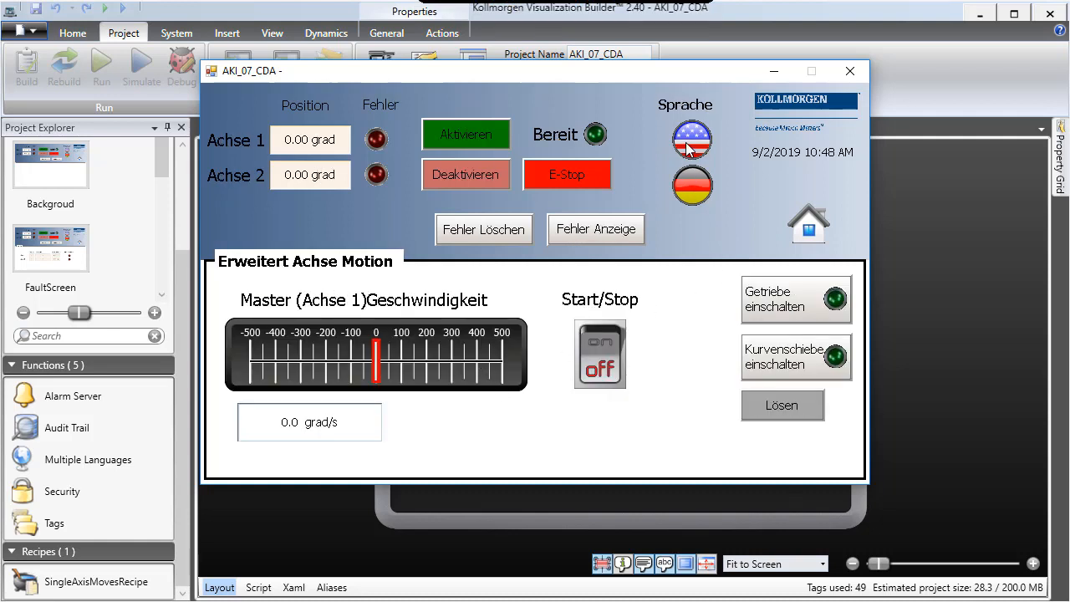
click(799, 234)
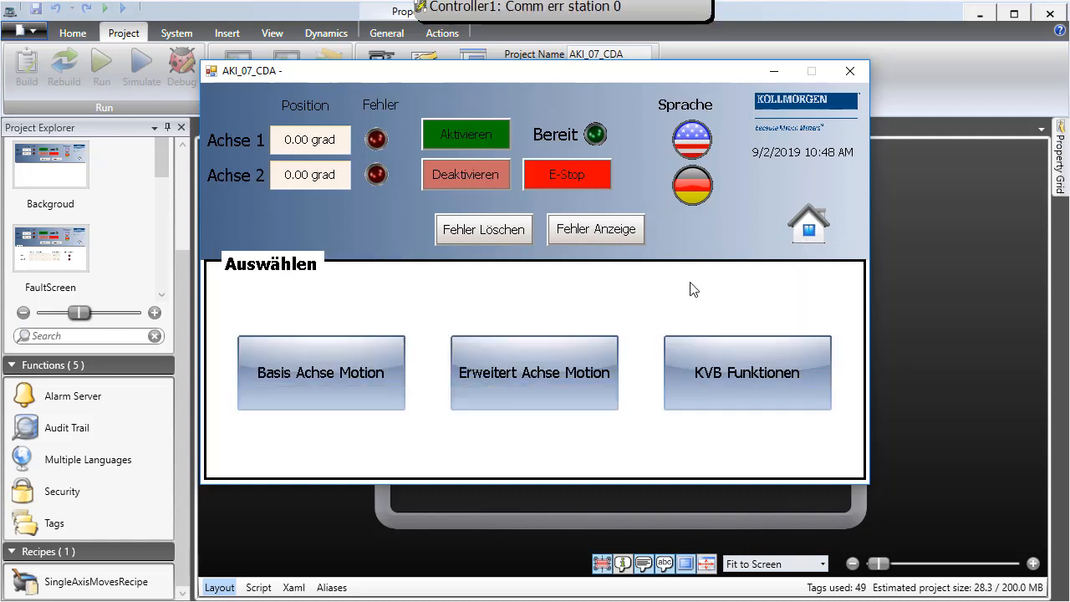
click(355, 368)
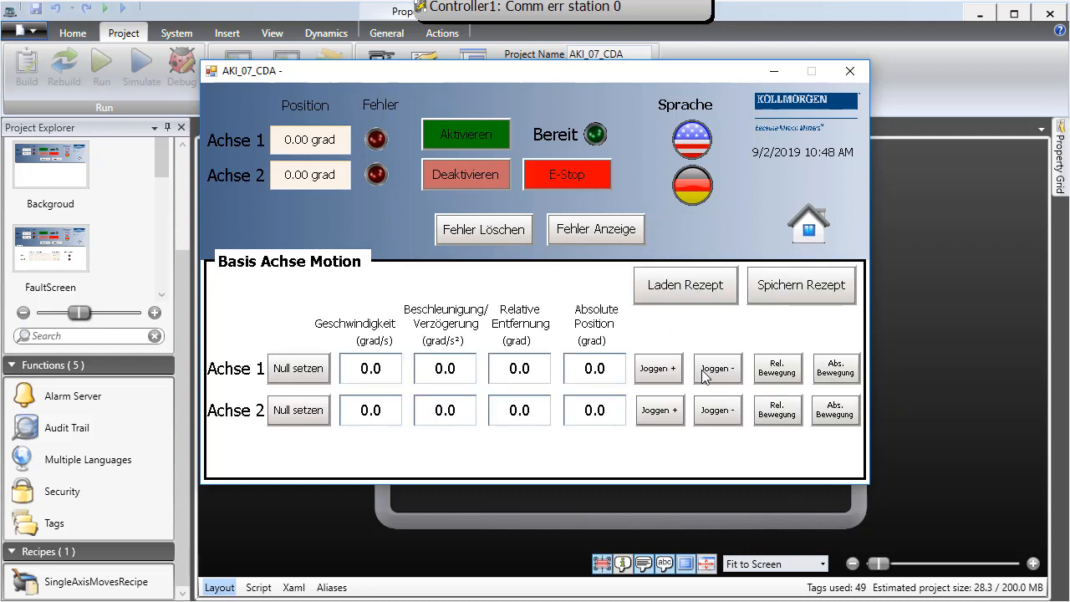